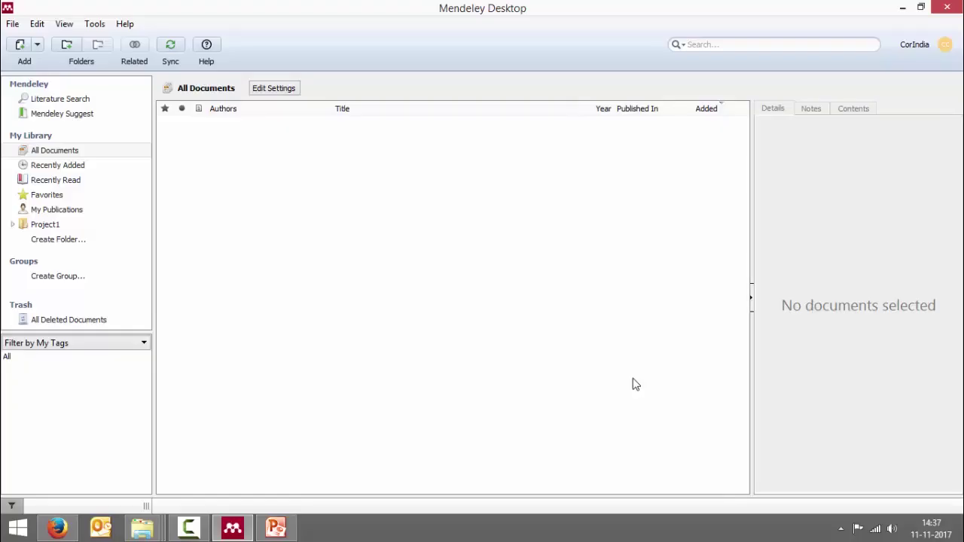
Start a new manually entered reference and enlarge its form wider and taller.
click(39, 47)
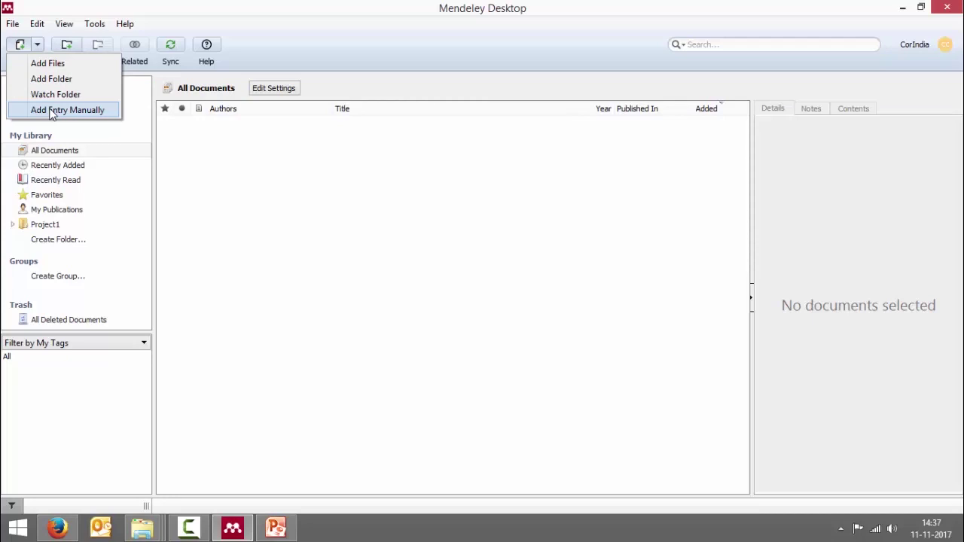
click(14, 25)
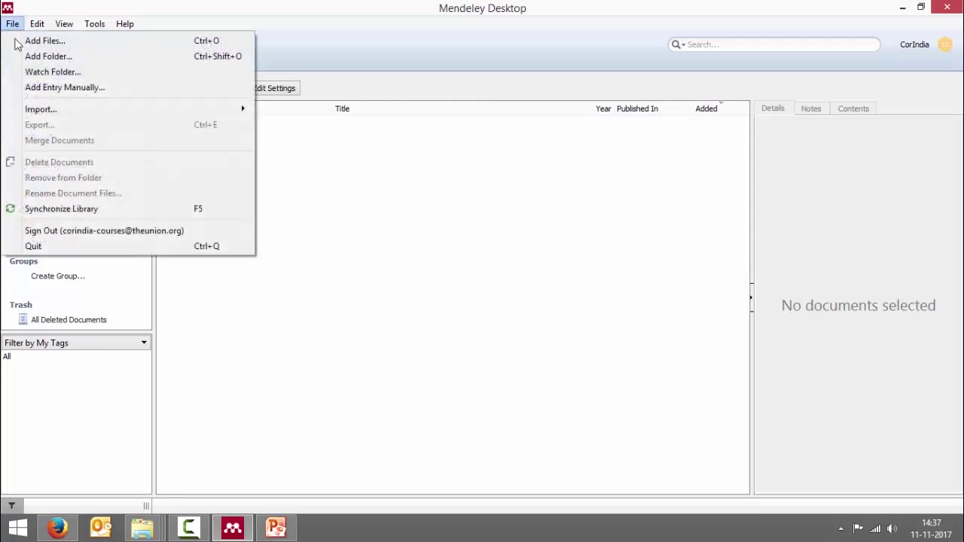
click(48, 89)
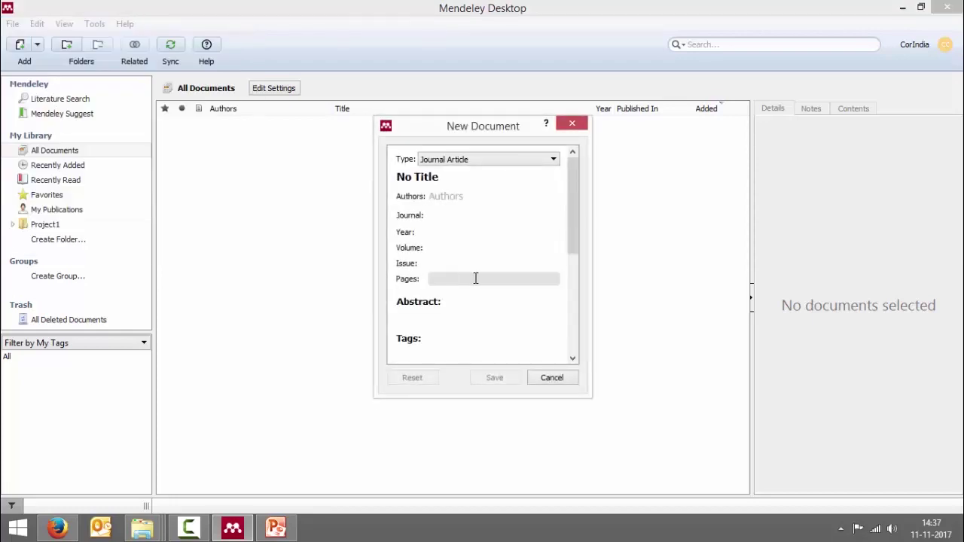
drag(589, 281, 675, 283)
drag(513, 397, 515, 478)
drag(522, 114, 517, 40)
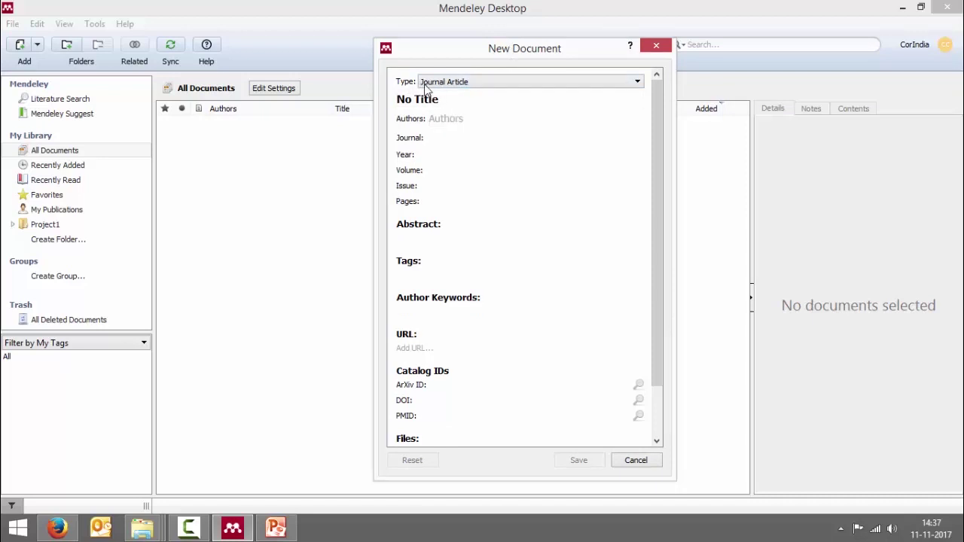
Set the new reference's document type to Report.
click(484, 88)
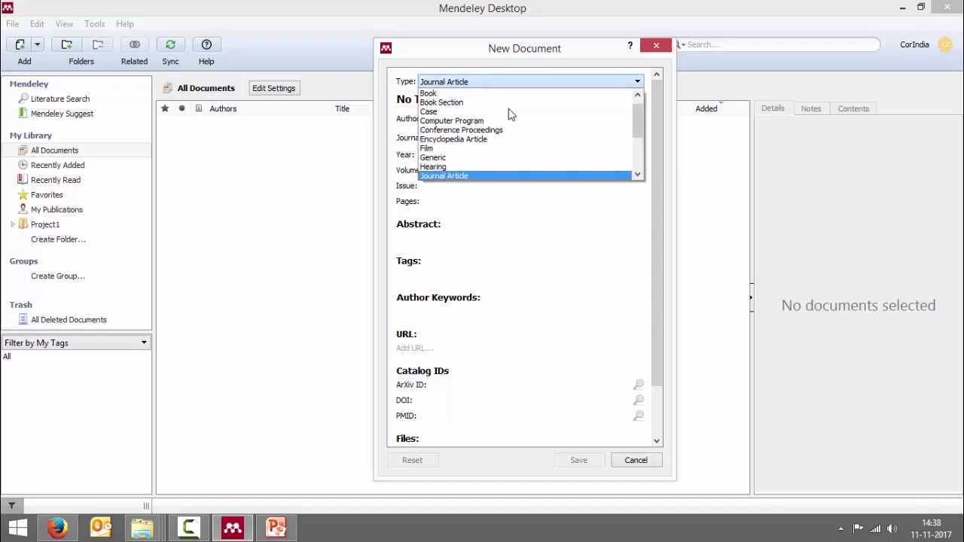
drag(638, 116, 639, 130)
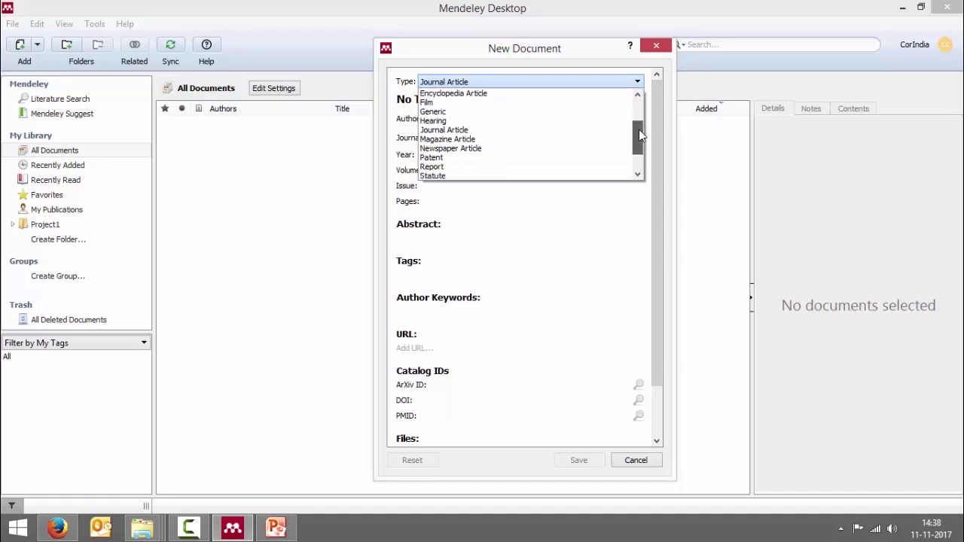
click(497, 167)
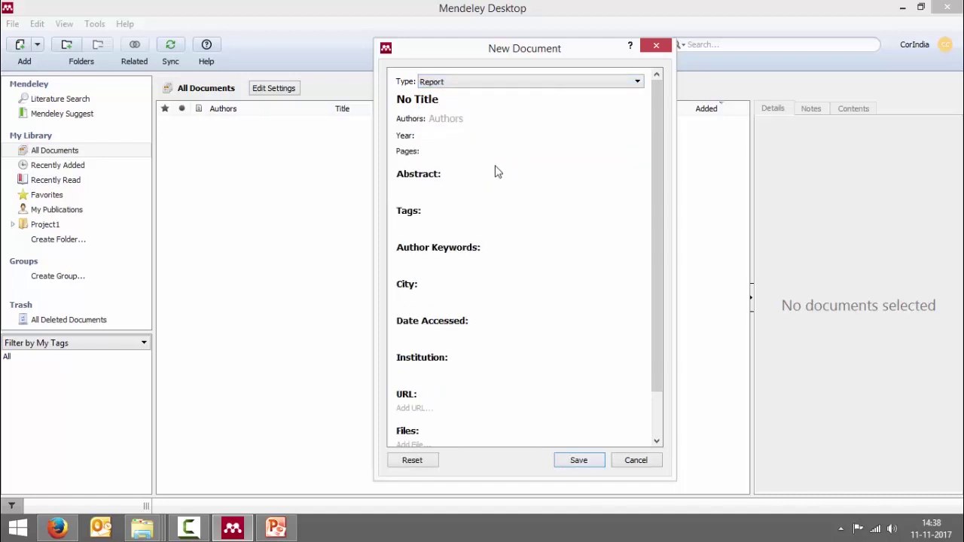
Enter 'Global Tuberculosis Report' as the title and 'World Health Organization' as author.
click(441, 98)
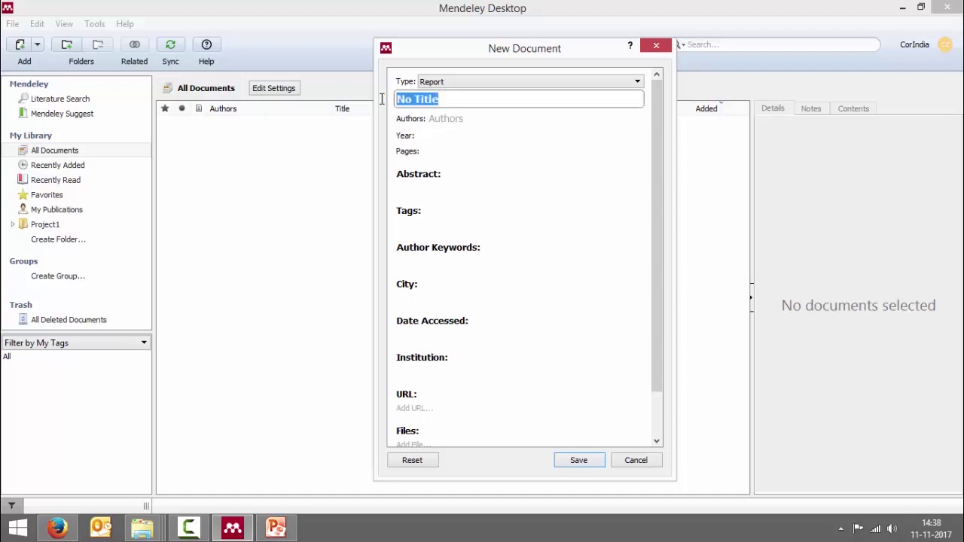
text(Global )
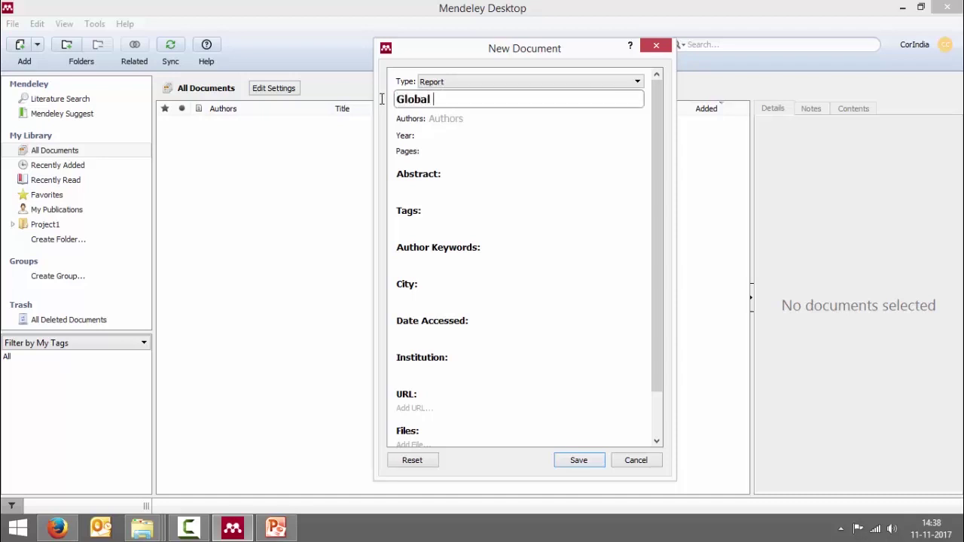
text(Tuberculosis Report)
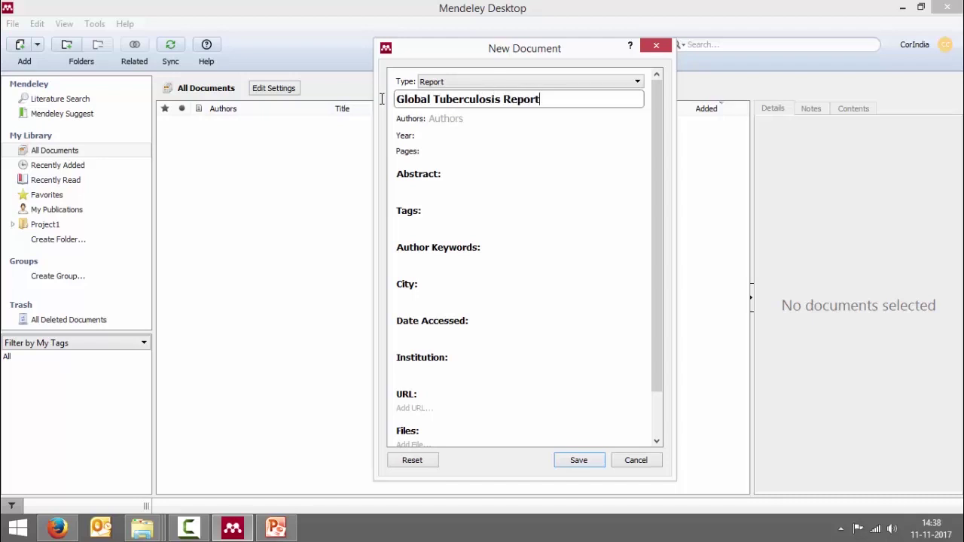
click(464, 119)
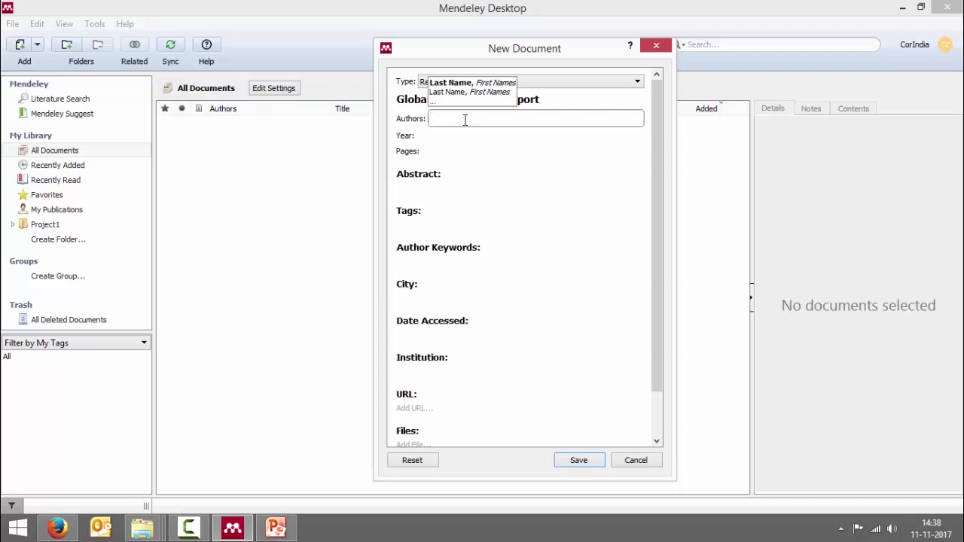
text(World )
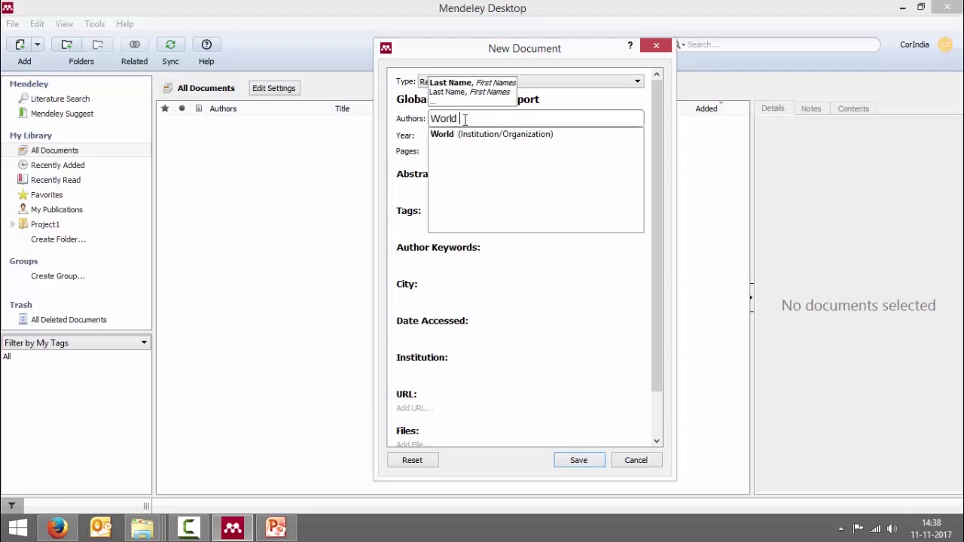
text(Health)
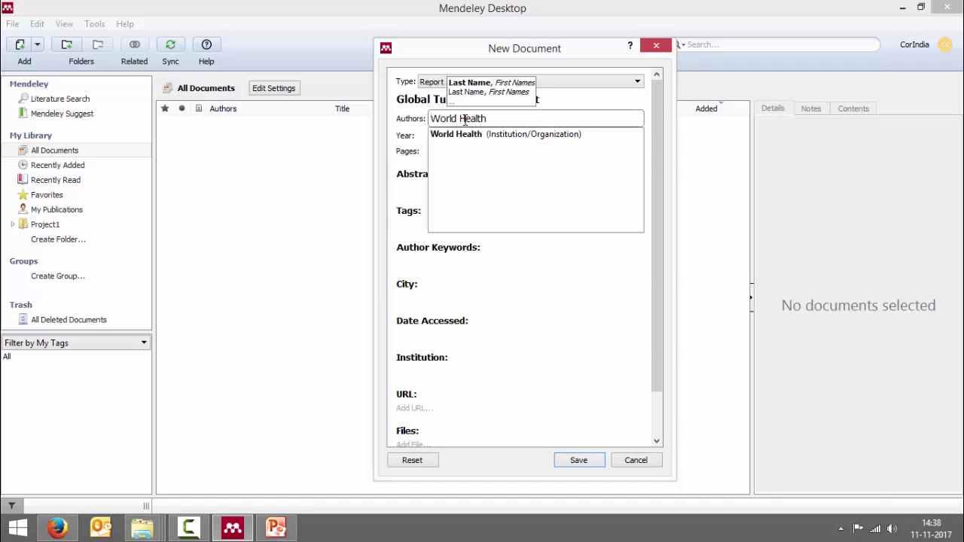
text( Organization)
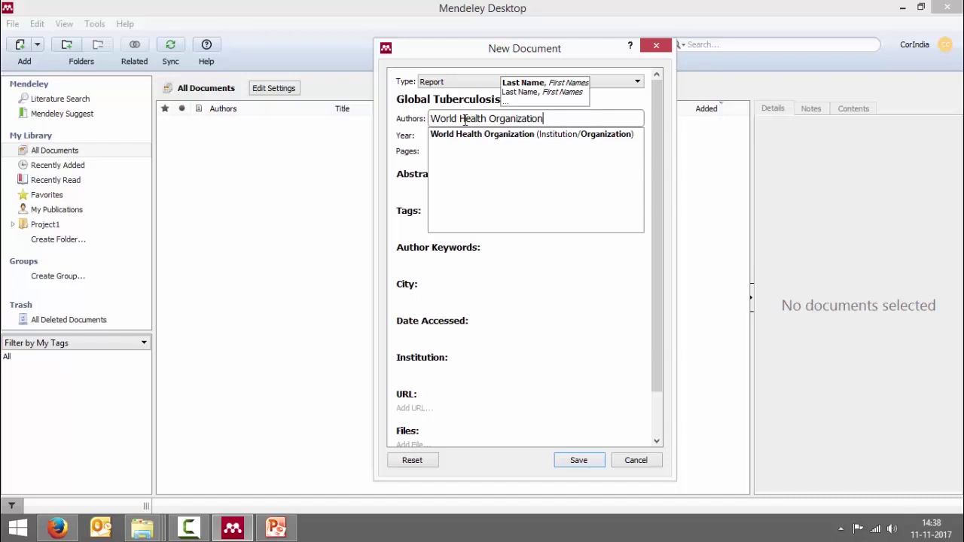
Correct the author from 'Organization, World Health' to institutional author 'World Health Organization'.
key(Return)
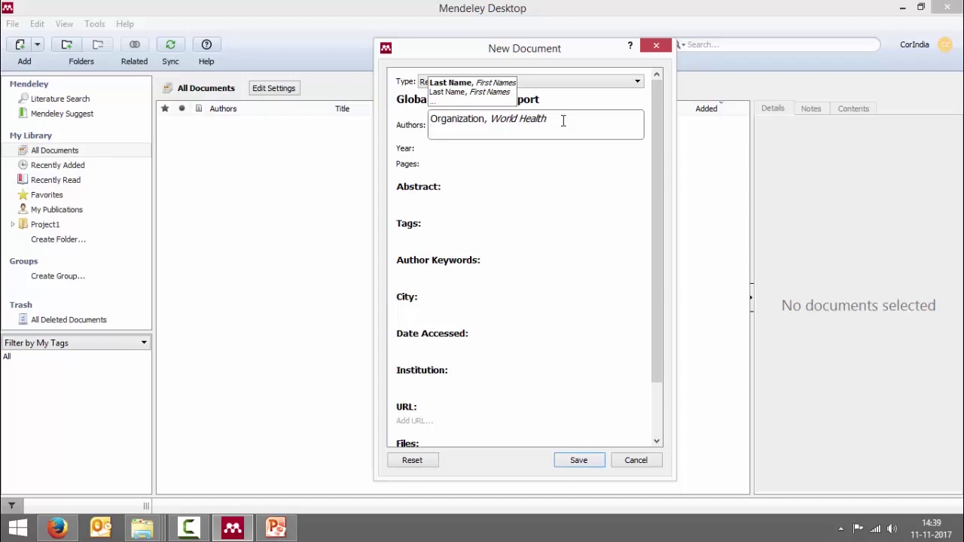
double_click(488, 119)
drag(476, 120, 428, 122)
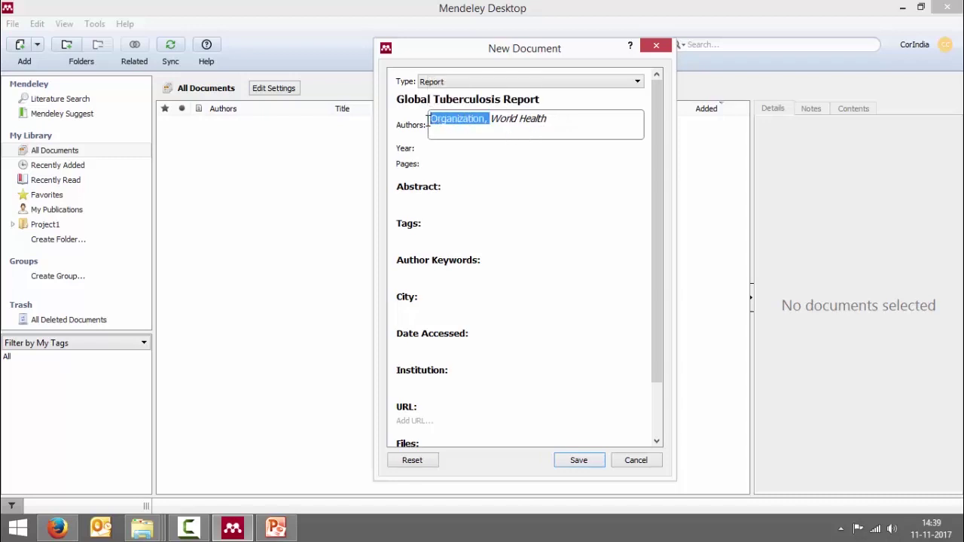
key(BackSpace)
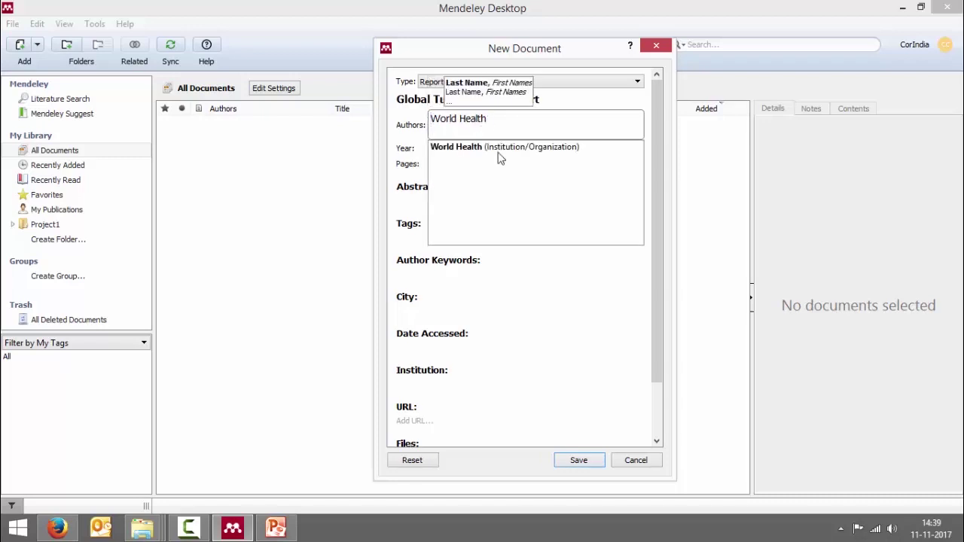
key(ctrl+z)
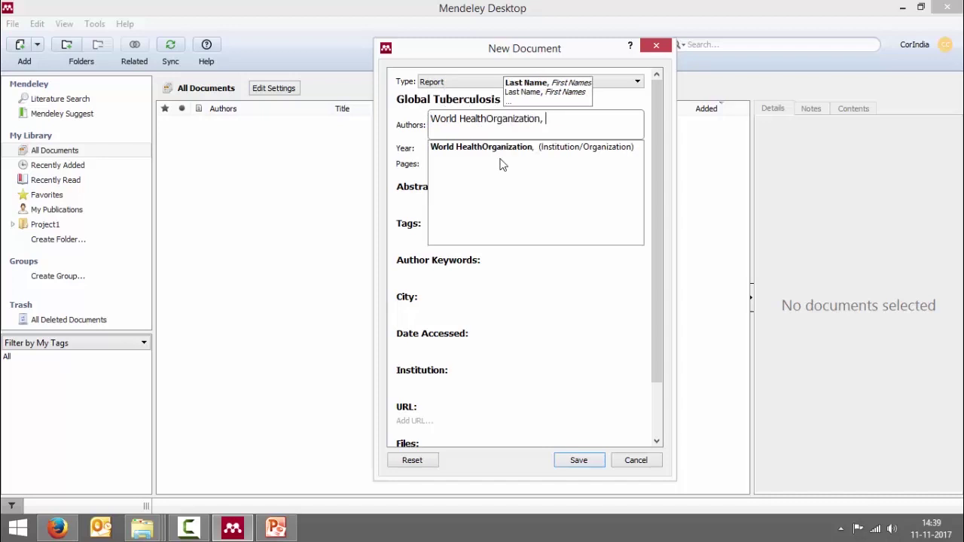
click(488, 119)
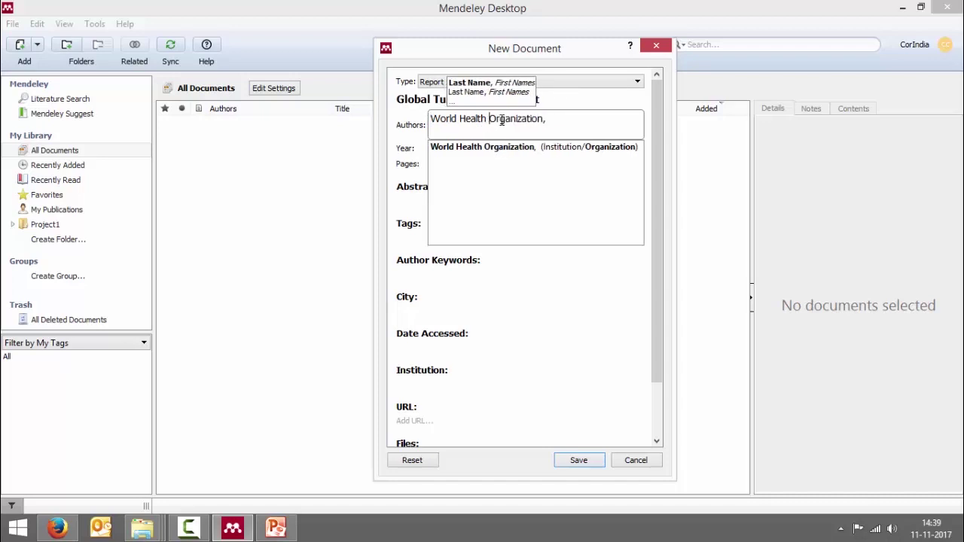
click(548, 119)
key(BackSpace)
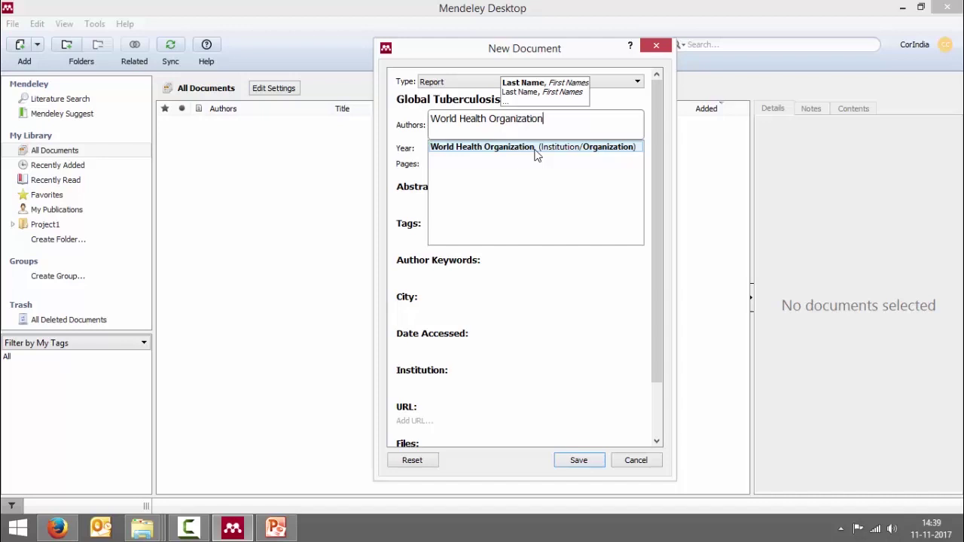
click(536, 147)
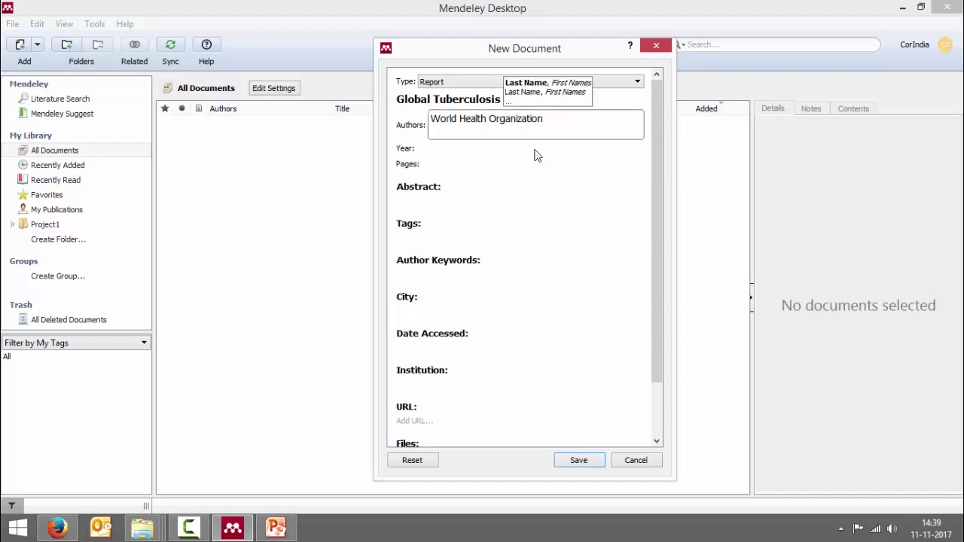
key(Return)
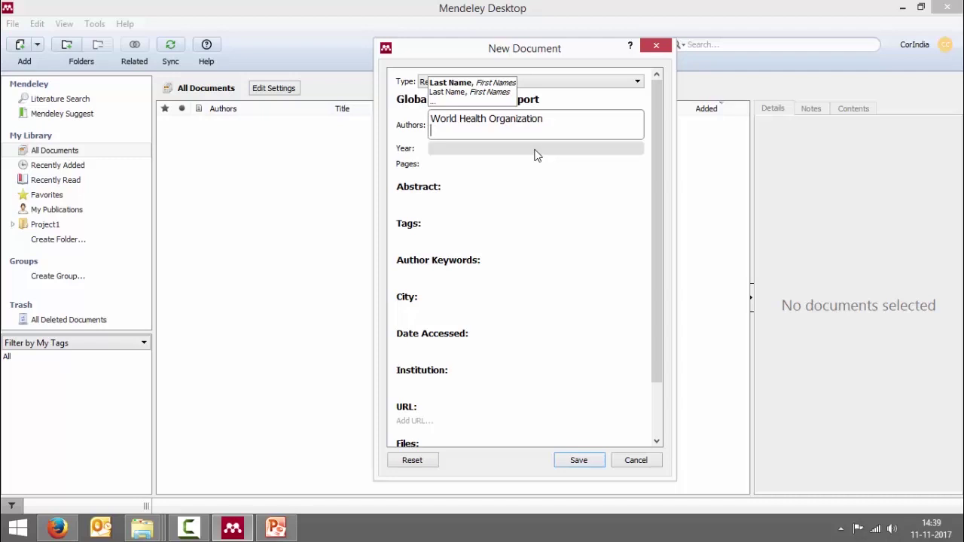
Enter year 2015 and pages 1-192 for the report.
click(535, 150)
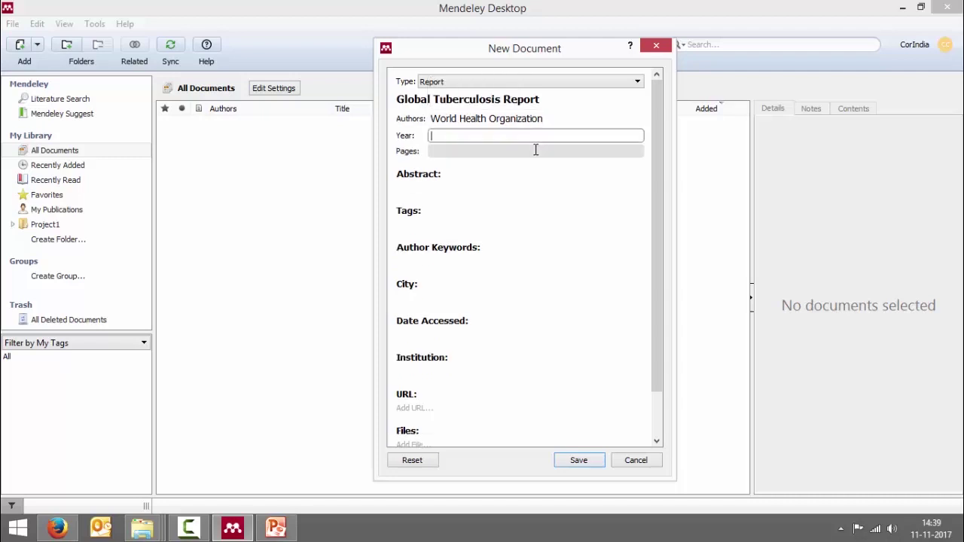
text(2015)
click(535, 150)
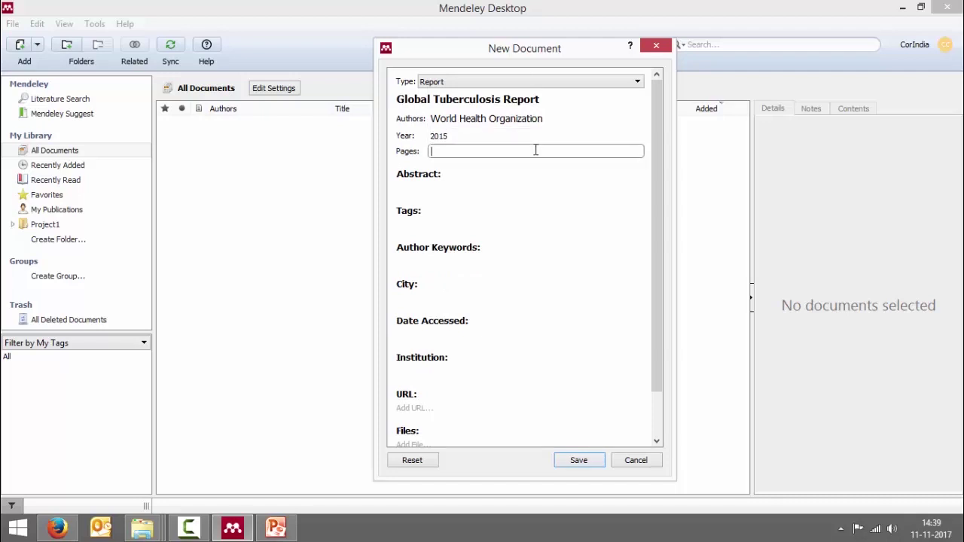
text(1-192)
Fill City as Geneva, Switzerland, Date Accessed 11-11-2017 and Institution WHO.
click(446, 298)
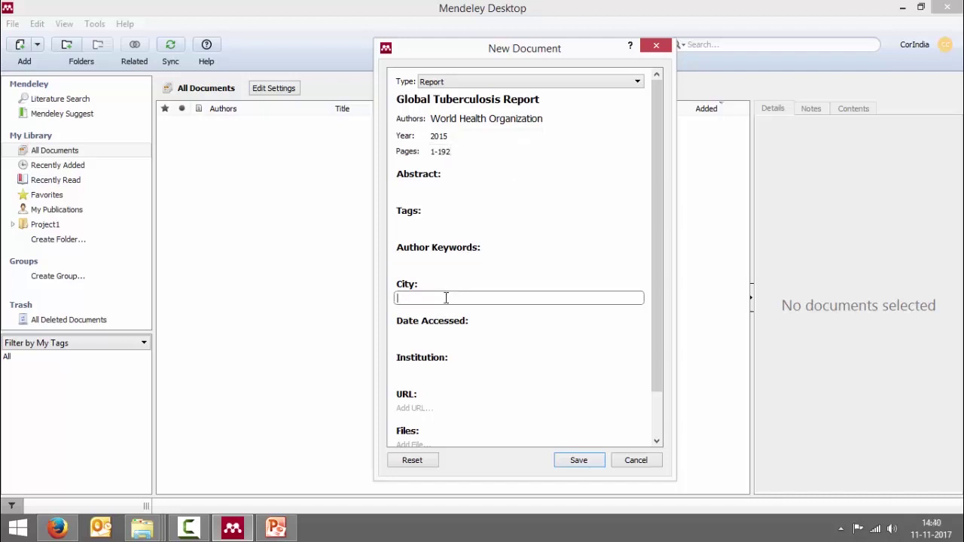
text(C)
text(eneva)
text(, Swit)
text(zerland)
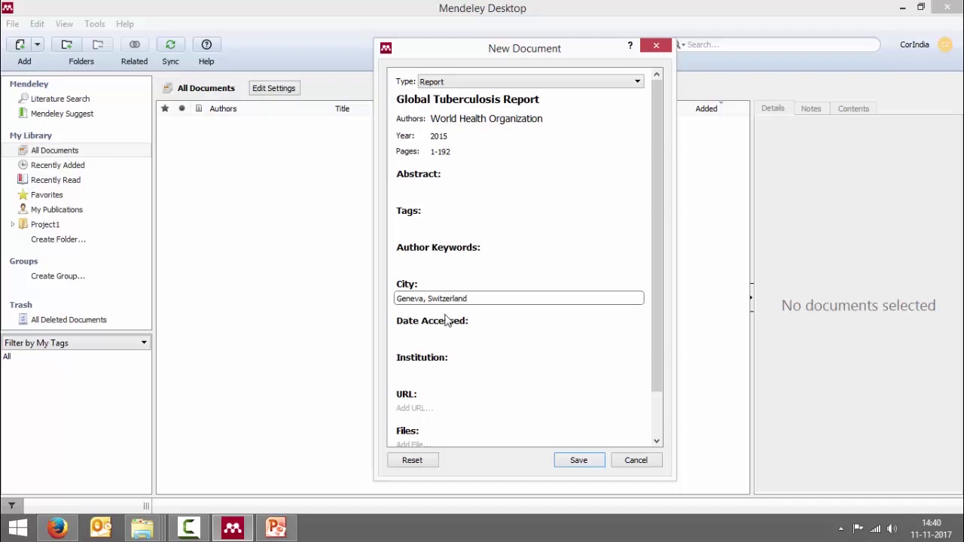
click(446, 338)
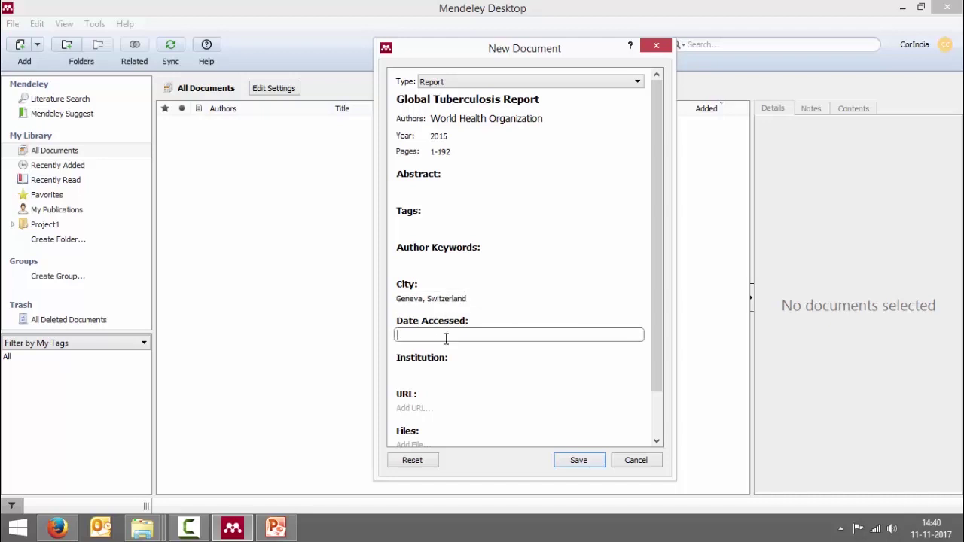
text(11-11-2017)
click(435, 370)
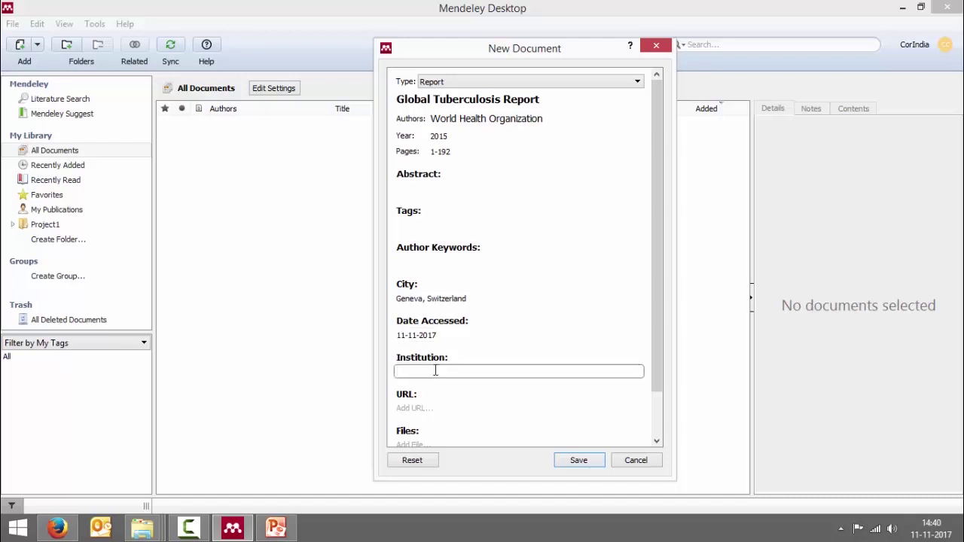
text(WHO)
drag(654, 372, 655, 410)
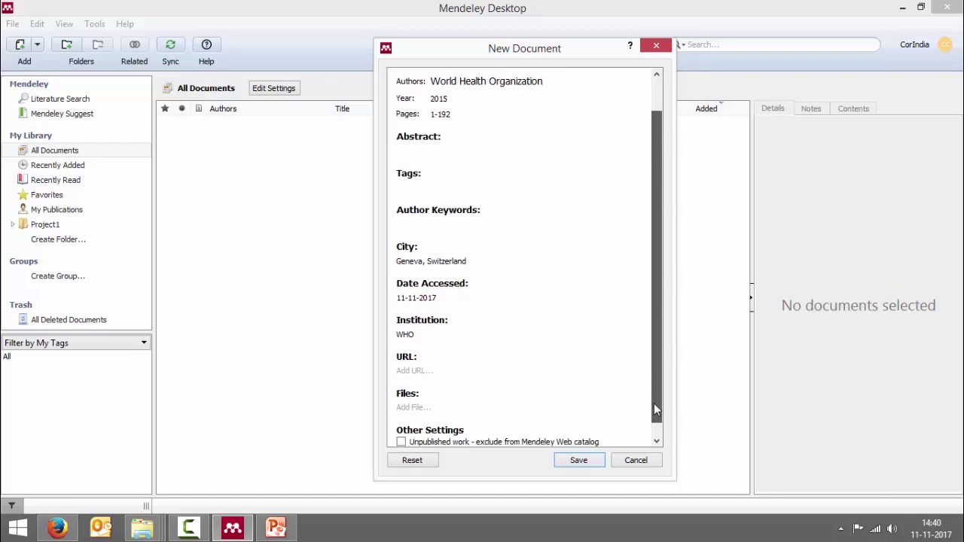
click(443, 371)
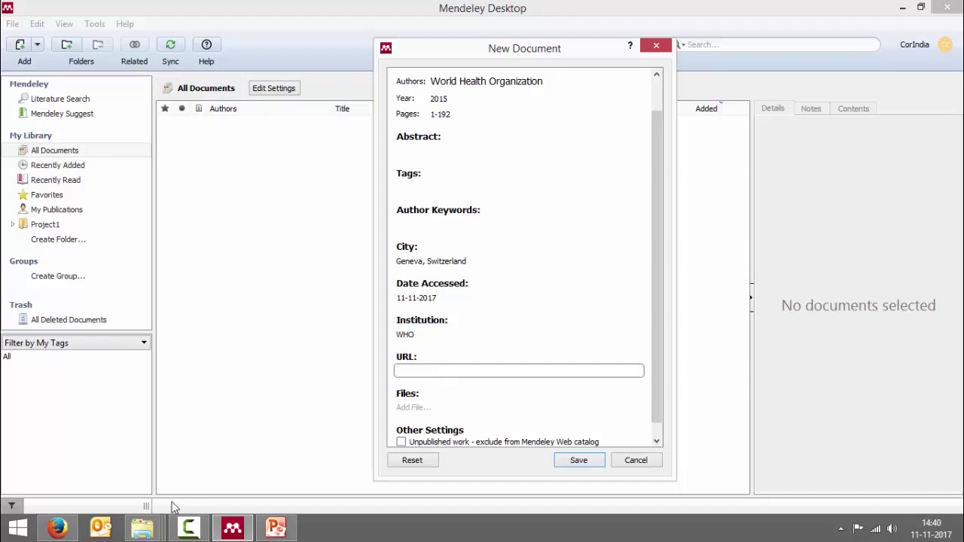
Search the web for 'global tb report 2015' in a new browser tab.
click(57, 527)
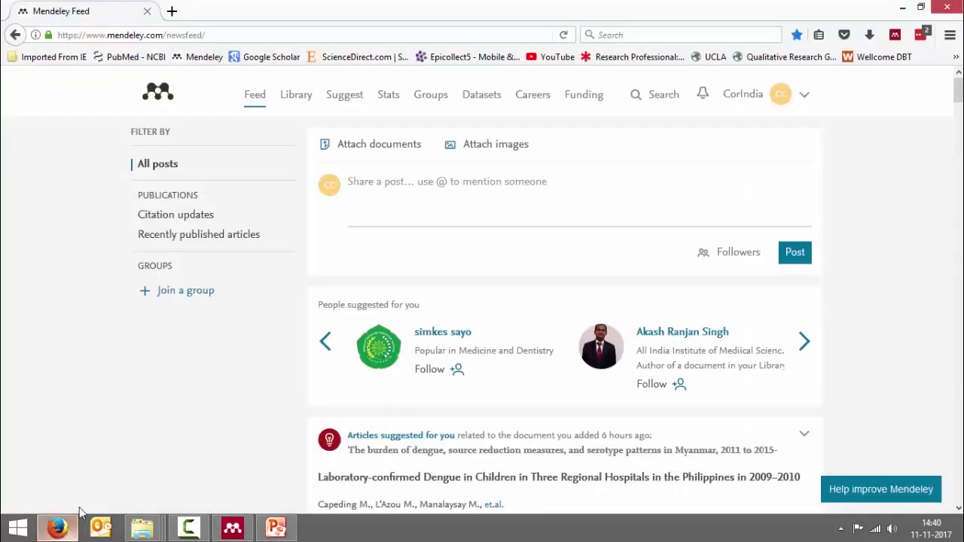
click(169, 12)
text(glo)
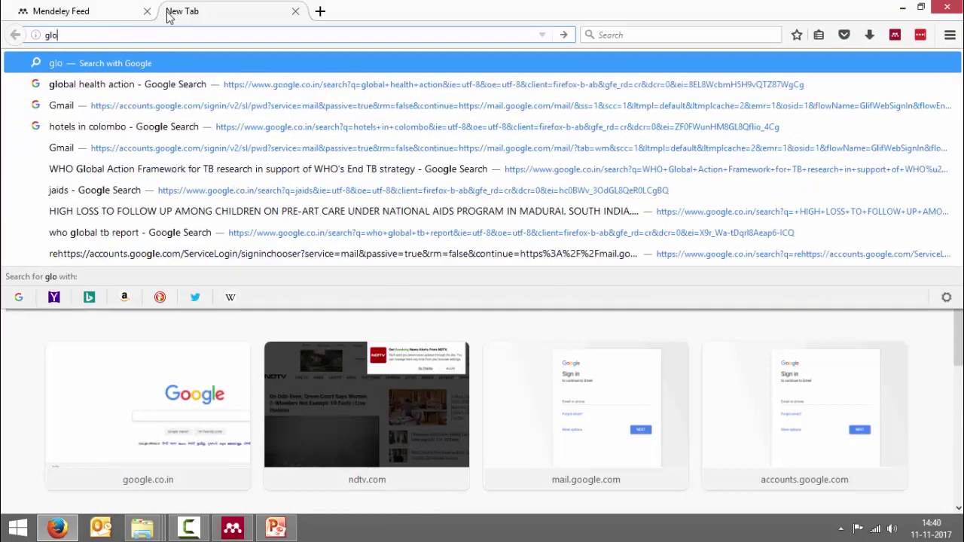
text(bal tb report 2015)
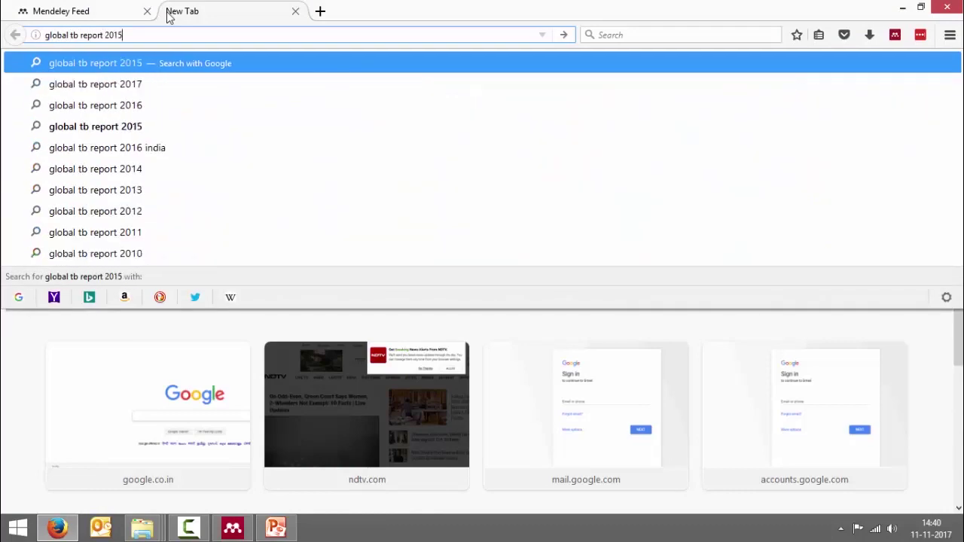
key(Return)
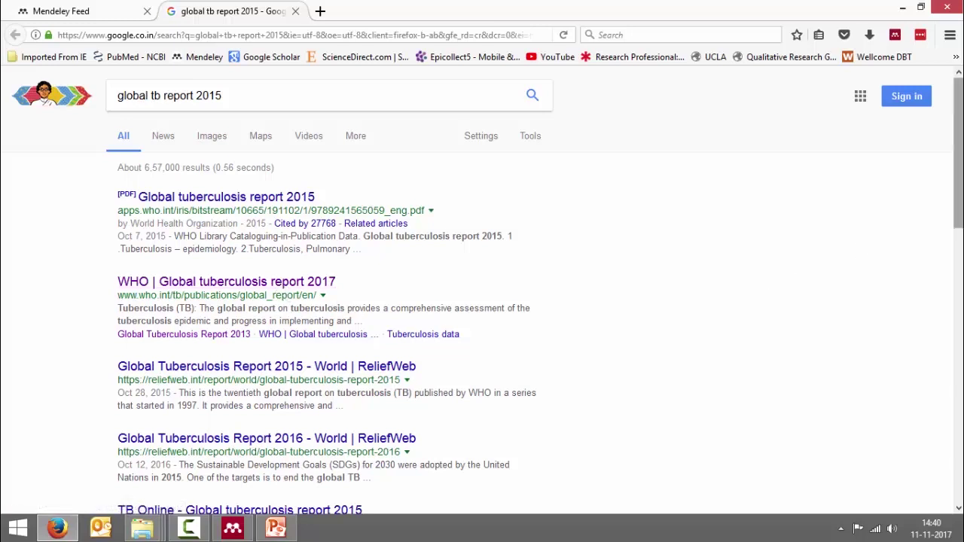
Copy the 2015 report's PDF web address and paste it into the entry's URL field.
drag(961, 196, 867, 195)
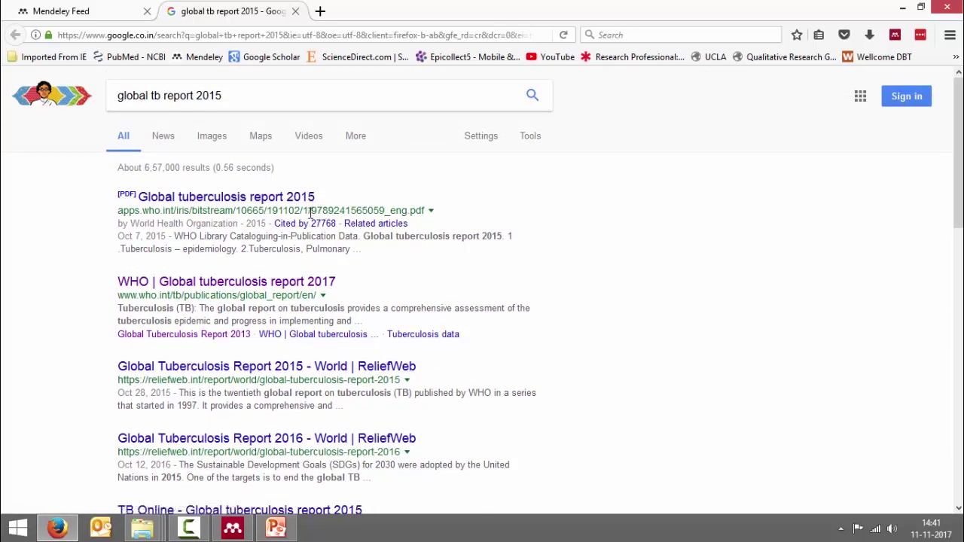
drag(117, 211, 426, 218)
key(ctrl+c)
key(alt+Tab)
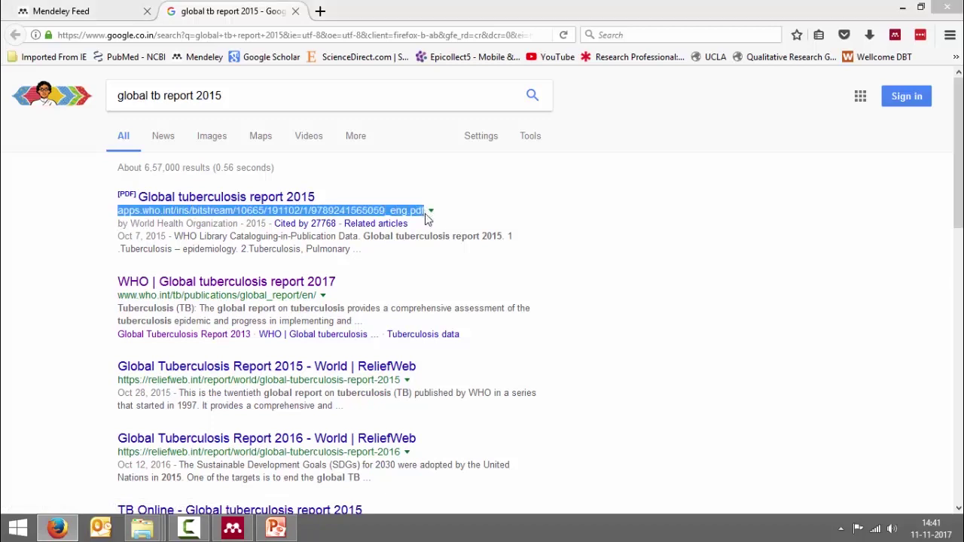
key(ctrl+v)
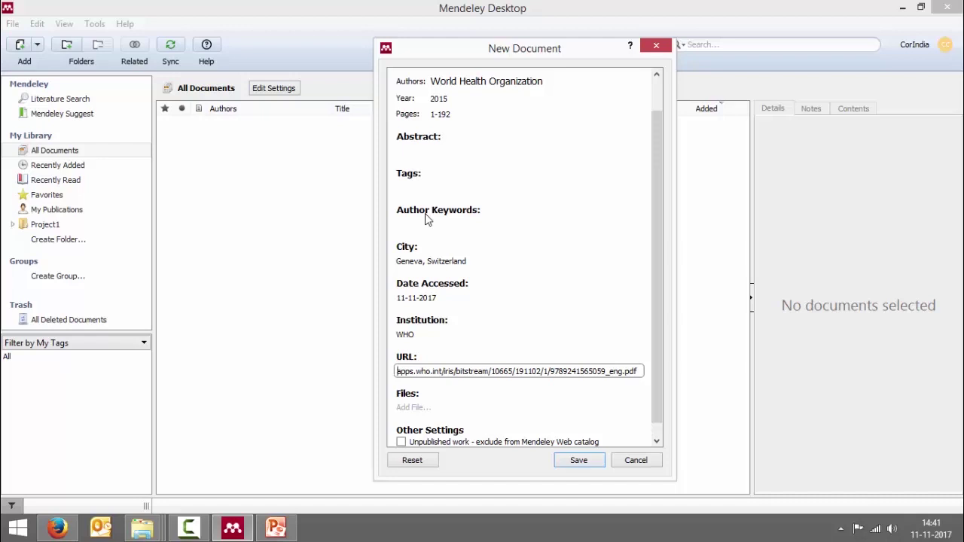
Attach WHO_Global_TB_Report_2015.pdf from Documents > Global_TB_report_2015 and save the entry.
key(alt+Tab)
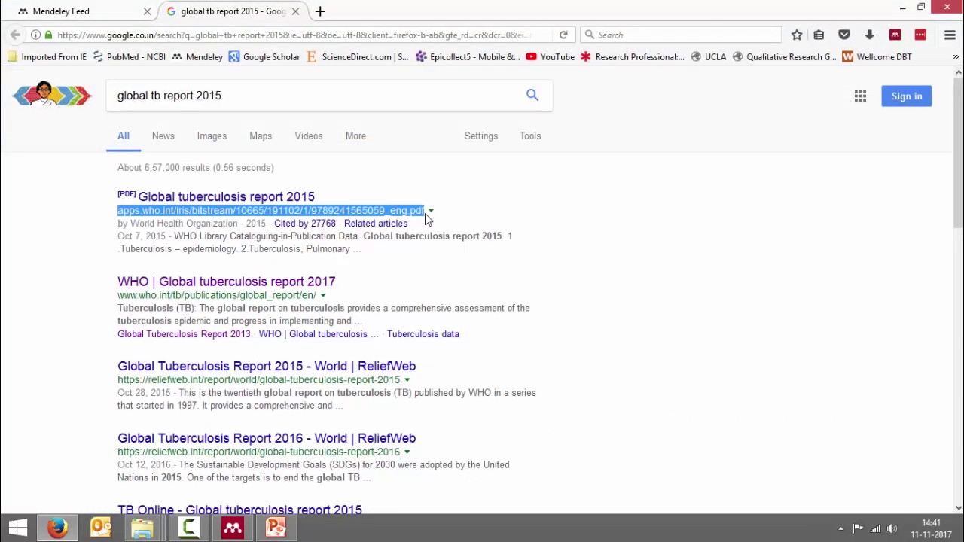
key(alt+Tab)
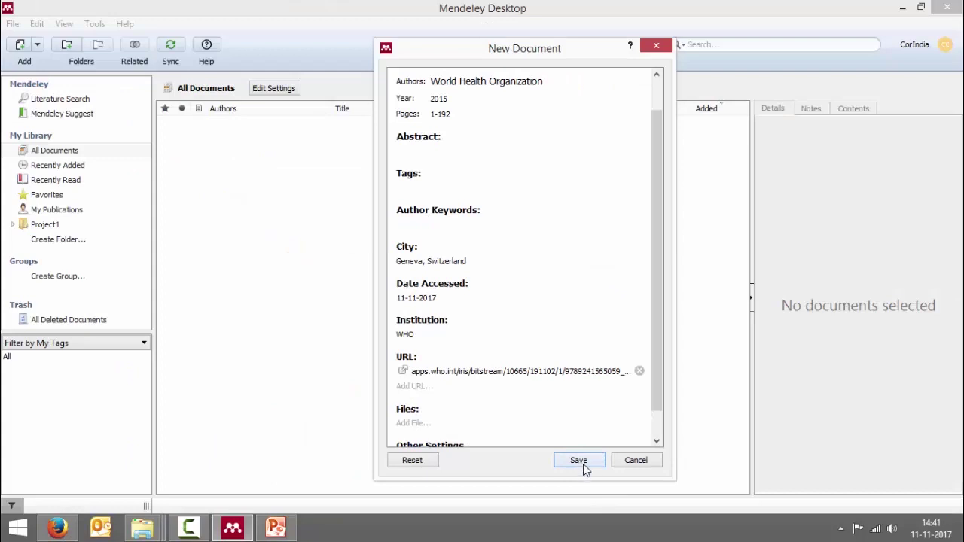
click(412, 423)
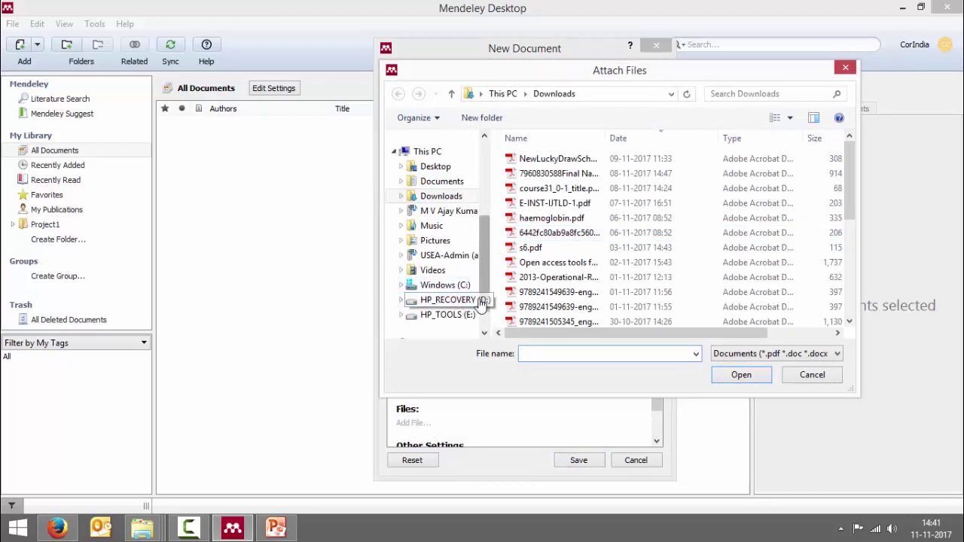
click(458, 181)
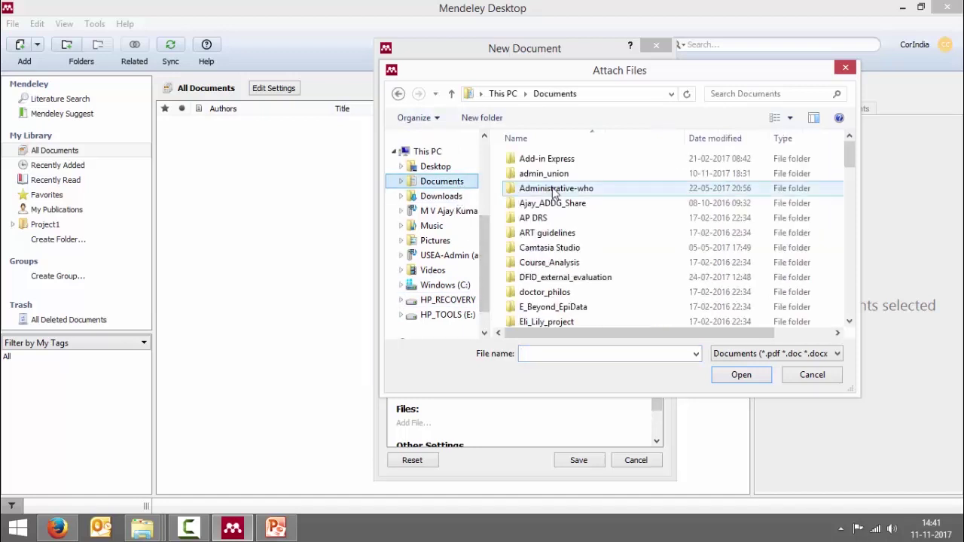
click(554, 192)
text(gl)
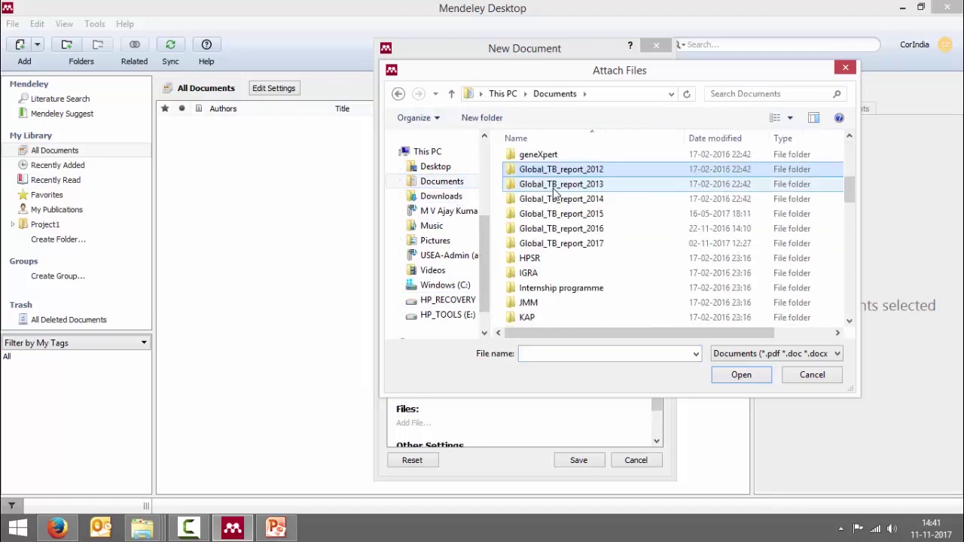
click(581, 217)
double_click(582, 217)
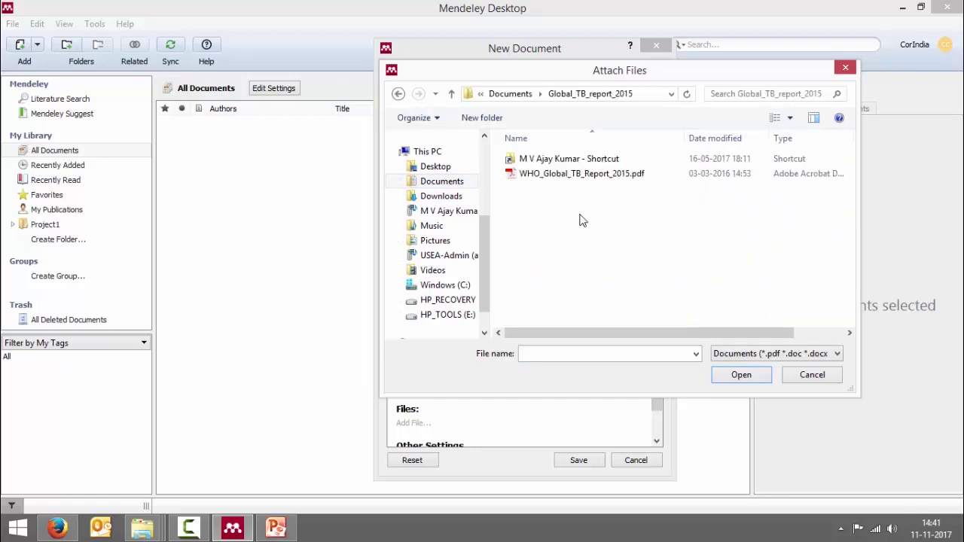
double_click(558, 176)
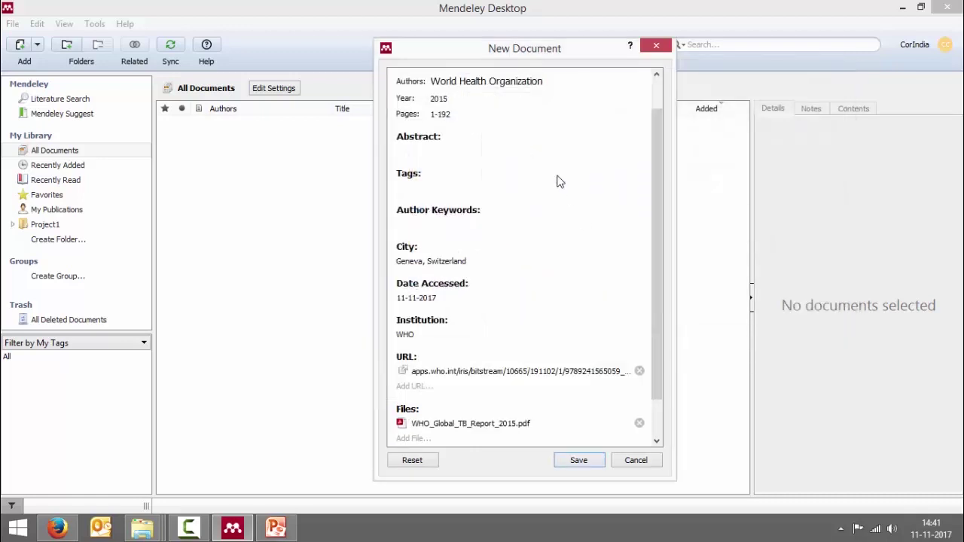
click(585, 461)
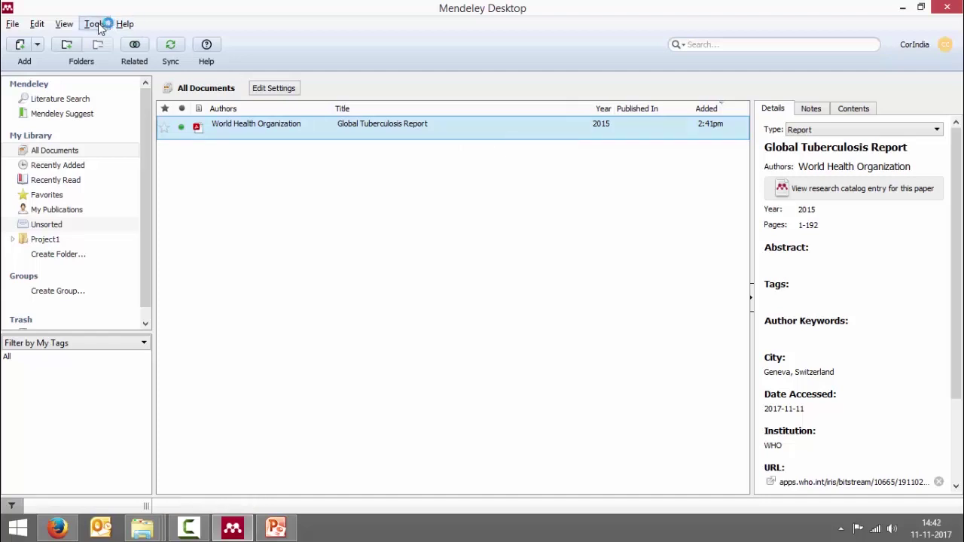
Switch the library to citation view and select the Global Tuberculosis Report citation.
click(66, 25)
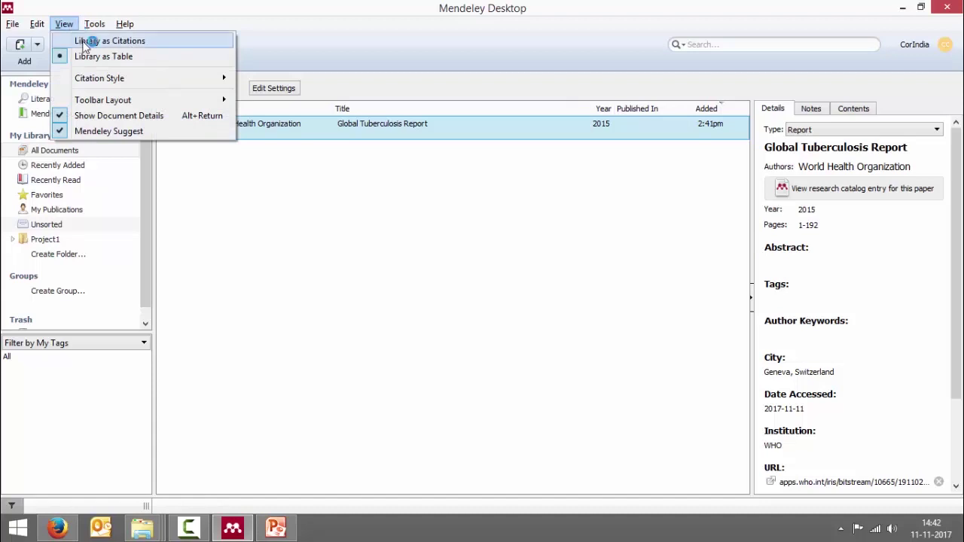
click(131, 43)
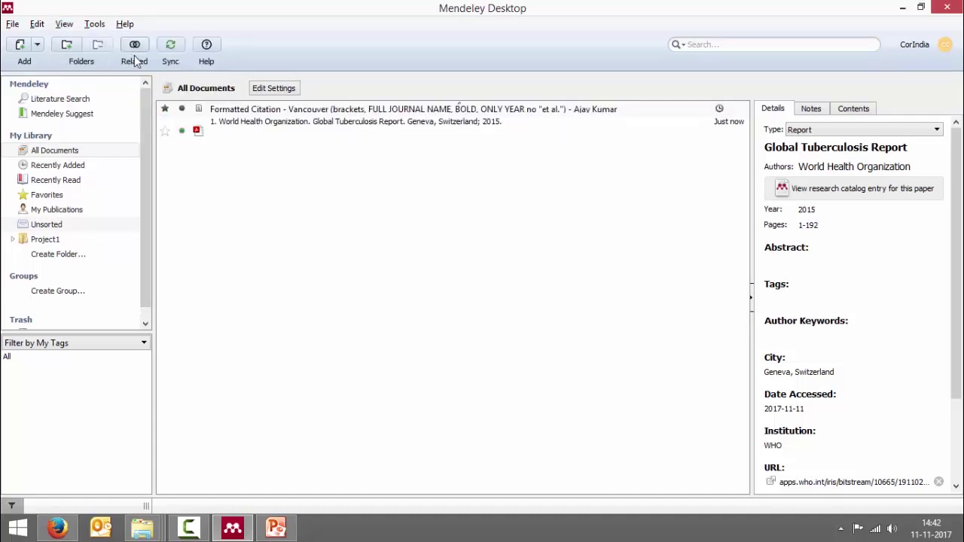
click(338, 138)
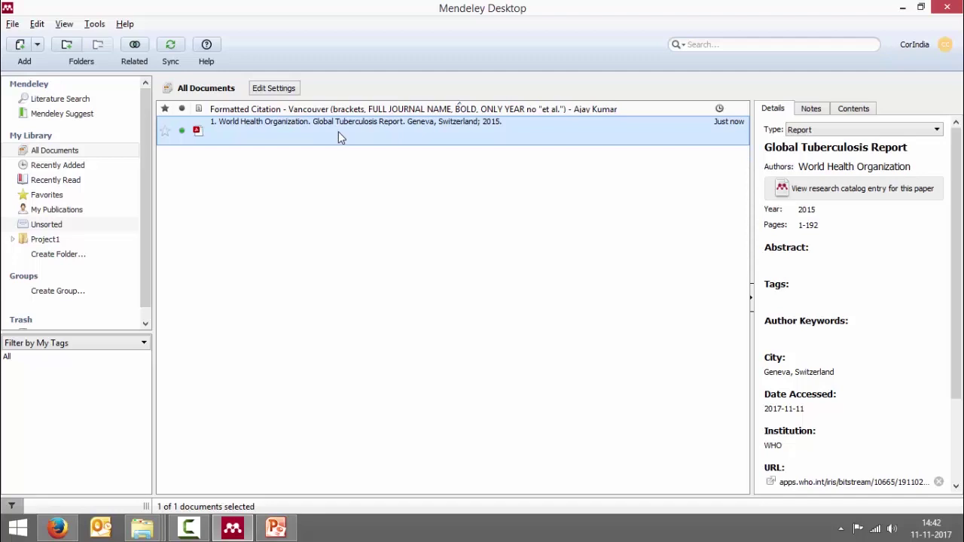
Open the report PDF and highlight the 'During several months' paragraph with note 'This is a note'.
click(198, 133)
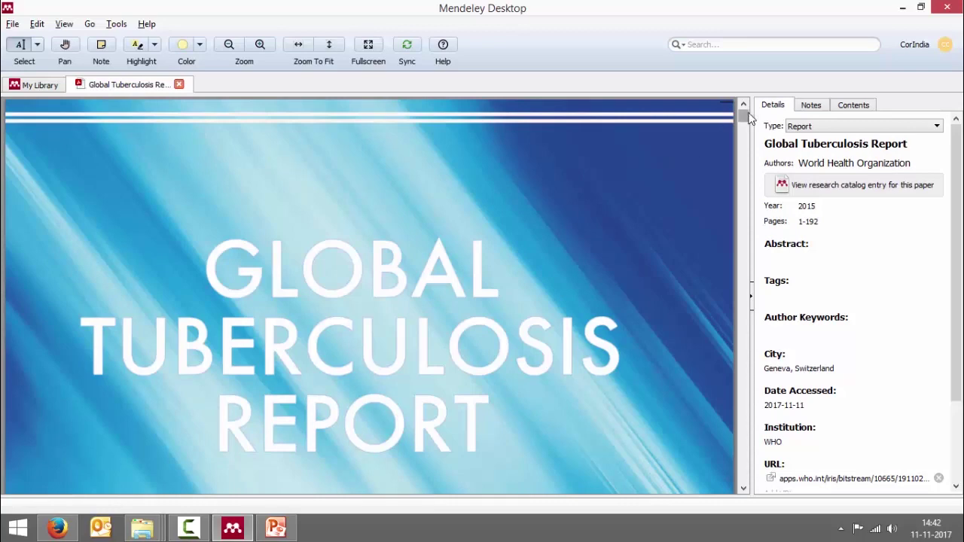
drag(744, 117, 747, 134)
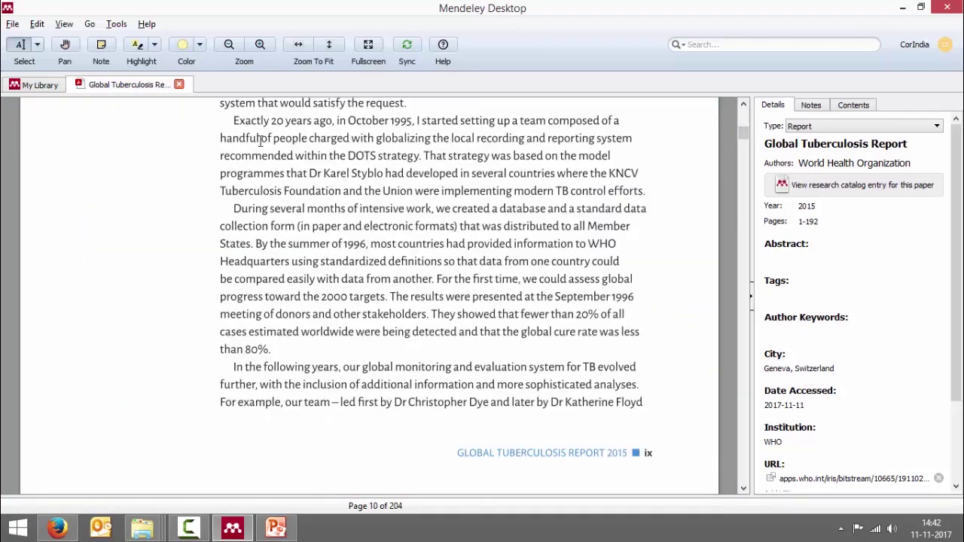
click(137, 45)
drag(234, 209, 343, 278)
right_click(293, 243)
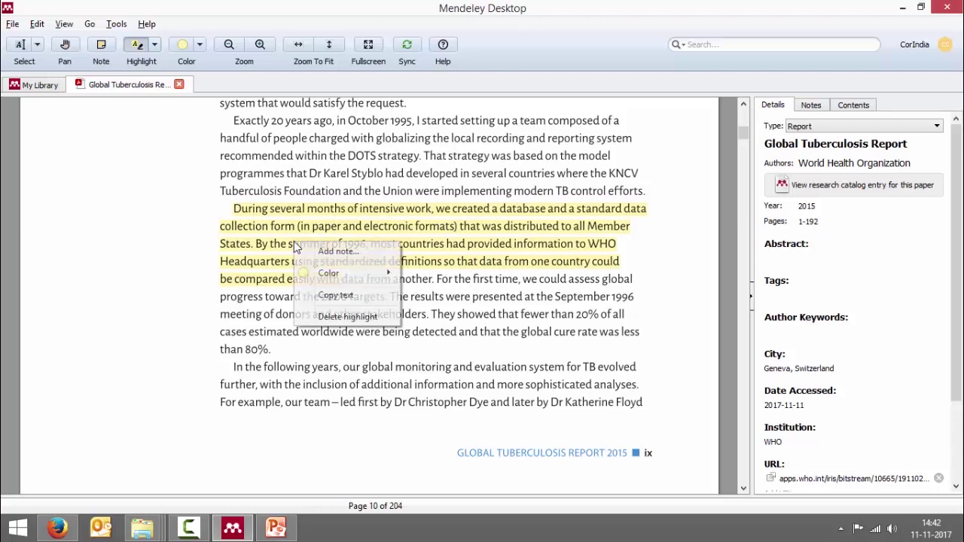
click(314, 254)
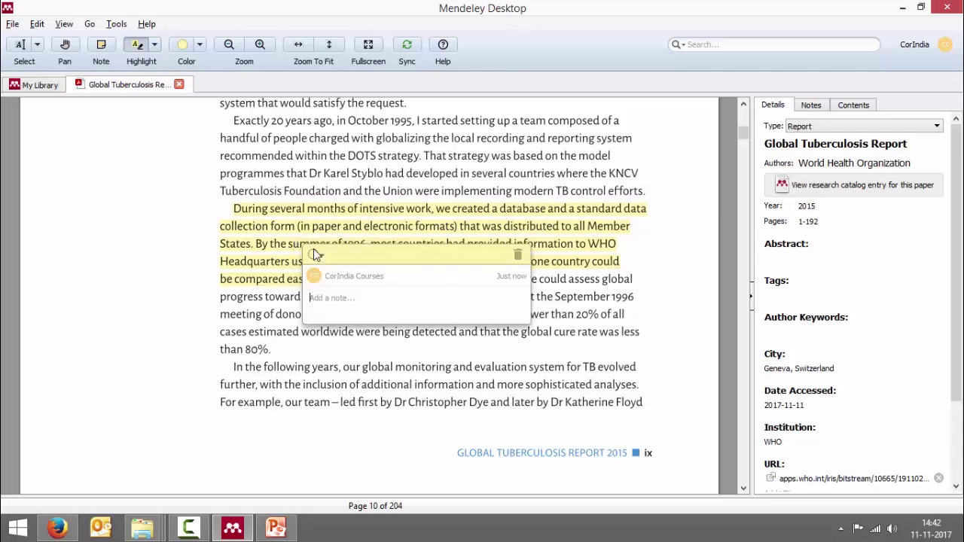
text(This is a note)
click(410, 380)
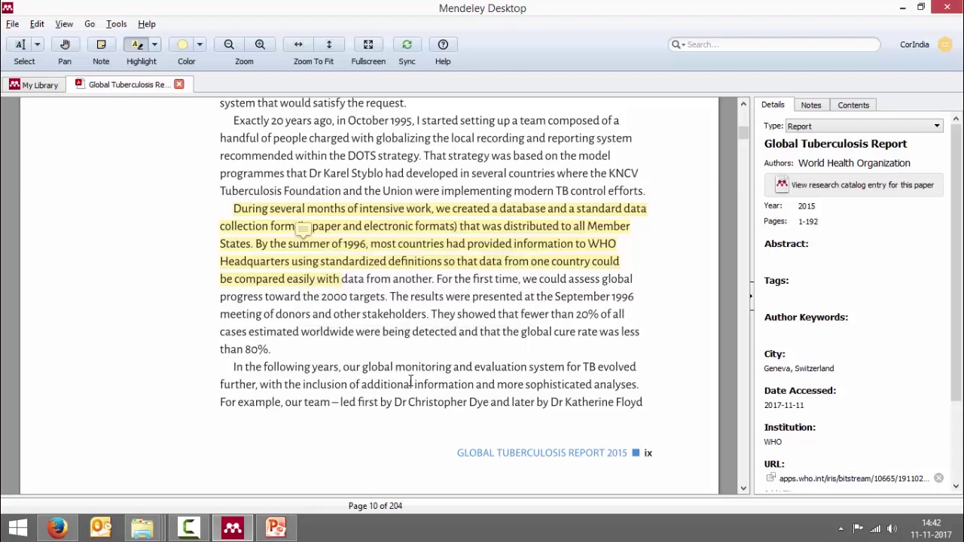
Highlight the following paragraph in blue and close the PDF.
click(200, 45)
click(194, 95)
drag(331, 368, 393, 403)
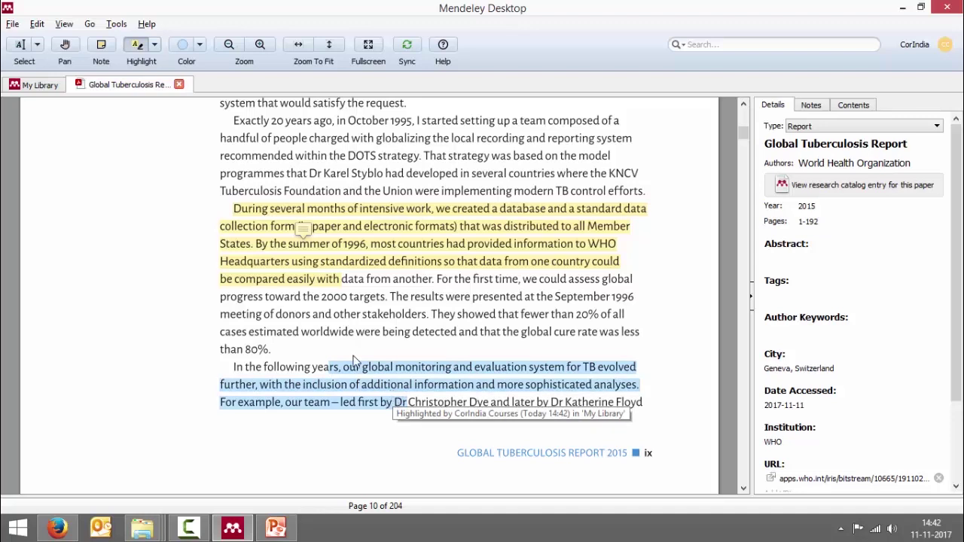
click(179, 85)
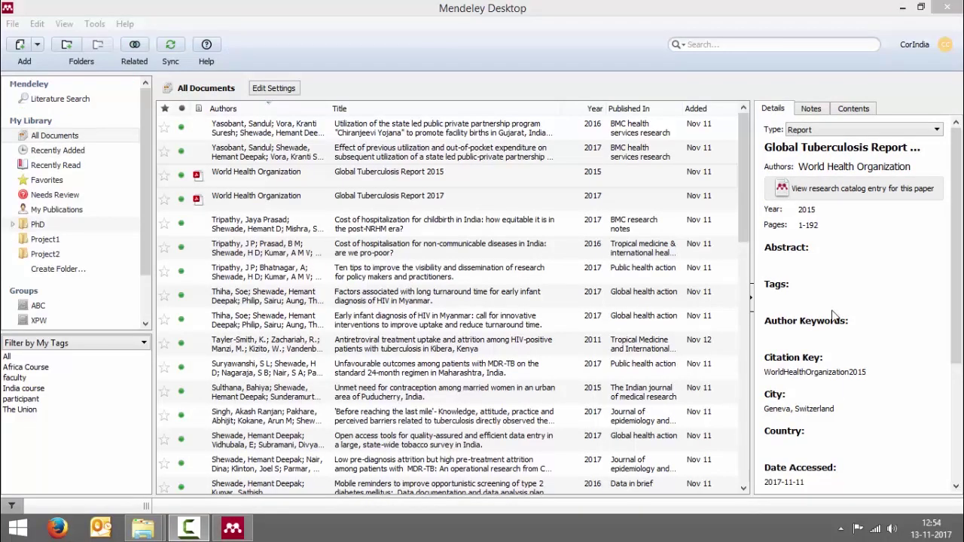
Copy the Global Tuberculosis Report 2015 entry as BibTeX and paste it as a new item.
click(557, 185)
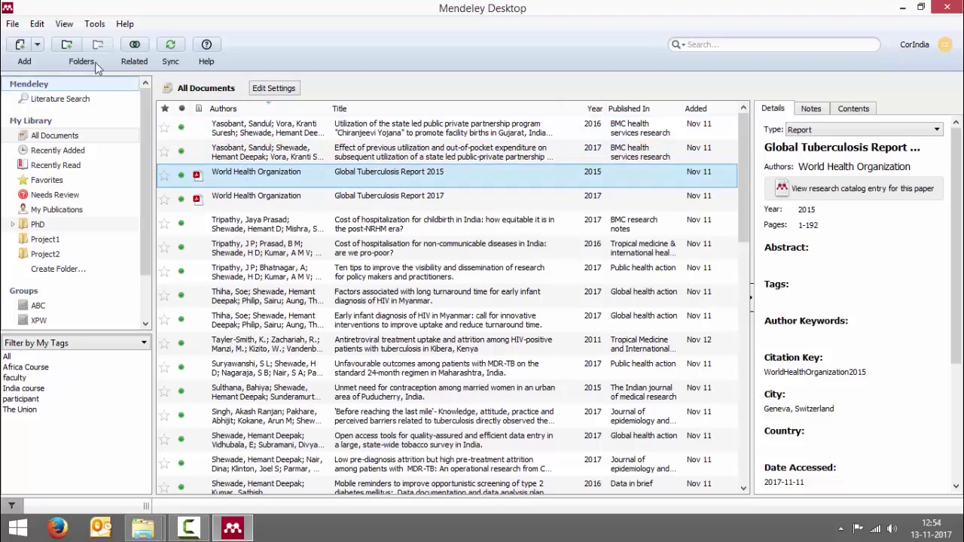
click(36, 24)
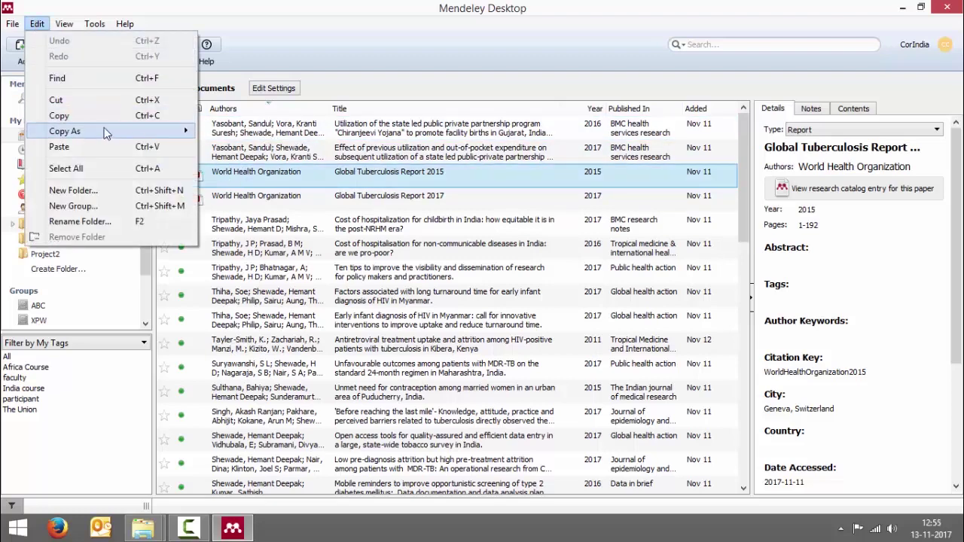
mouse_move(111, 131)
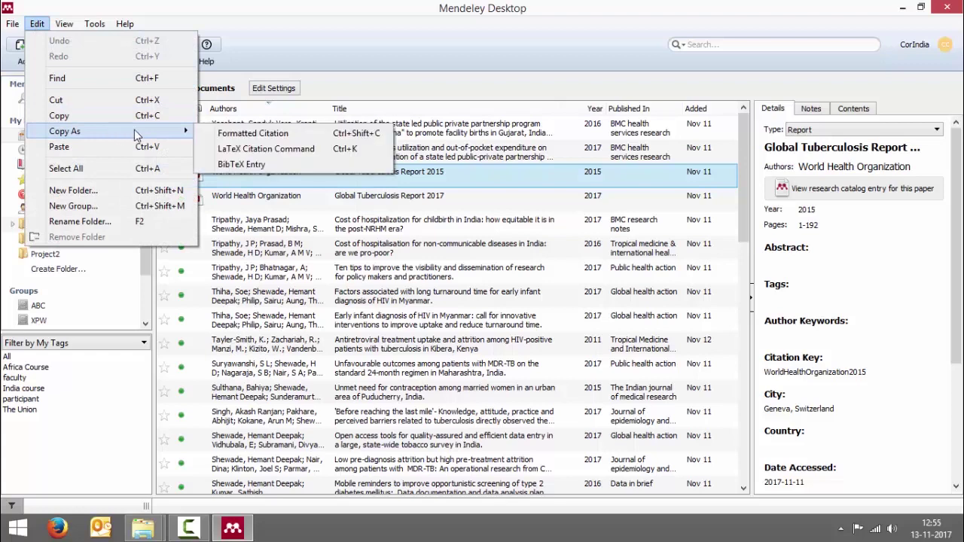
click(230, 165)
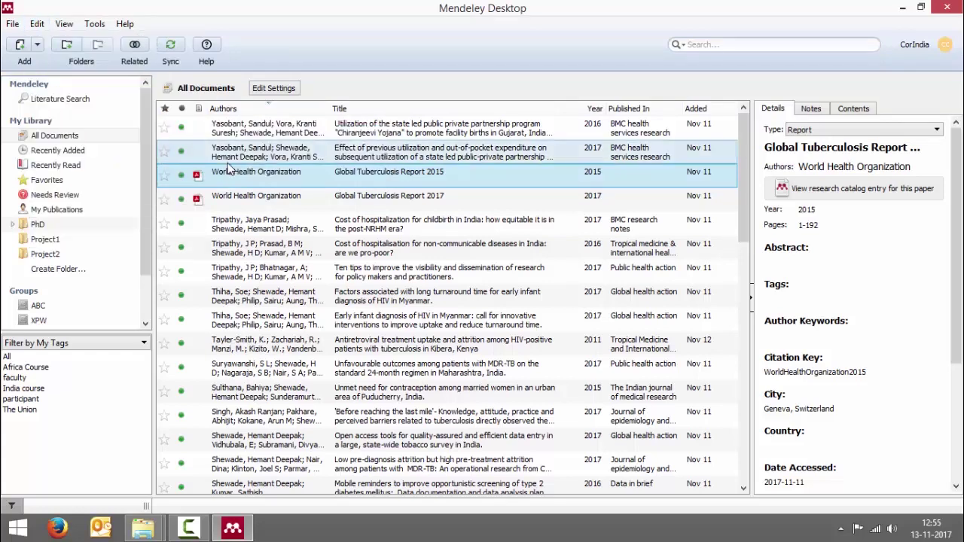
click(37, 23)
click(80, 150)
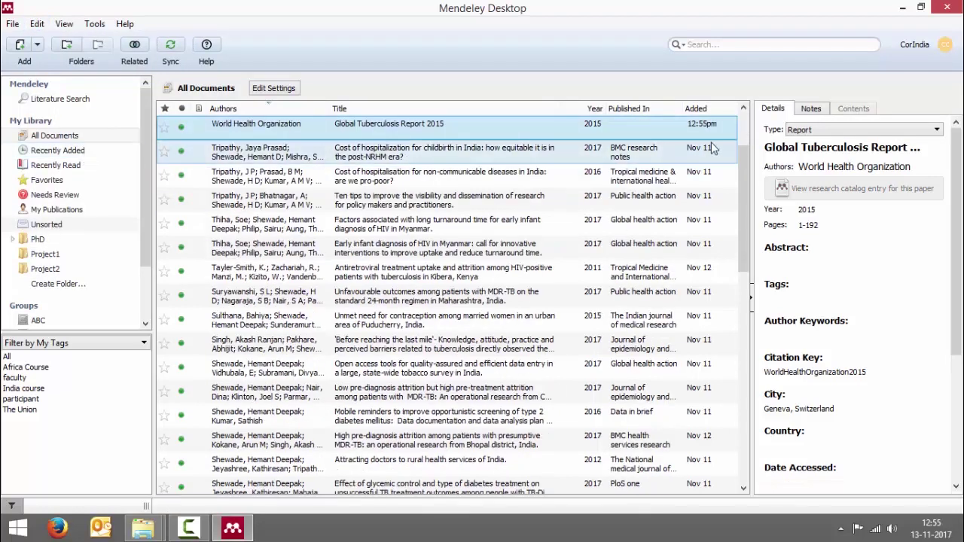
Change the duplicate's title and year to 2016 and its pages to 1-164.
scroll(741, 165, up, 1)
drag(741, 158, 743, 132)
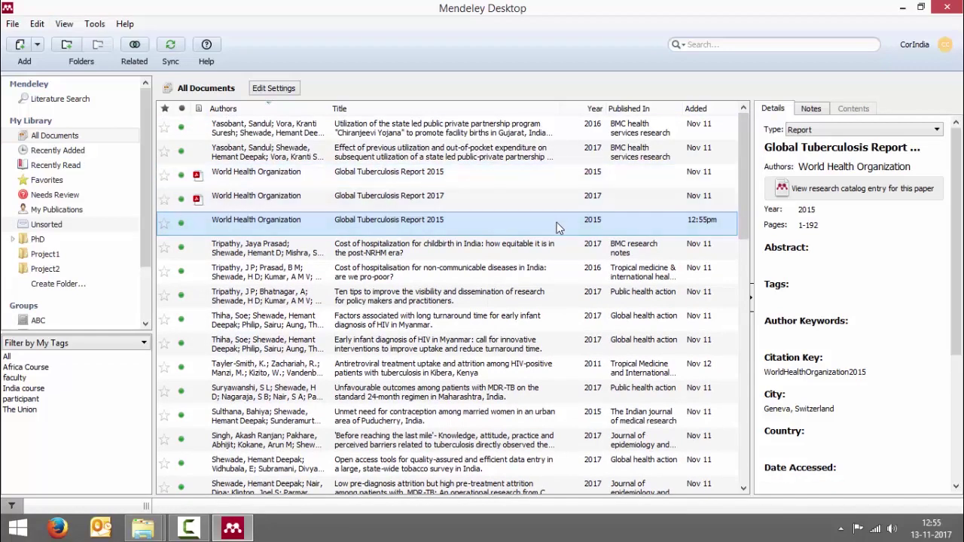
click(886, 146)
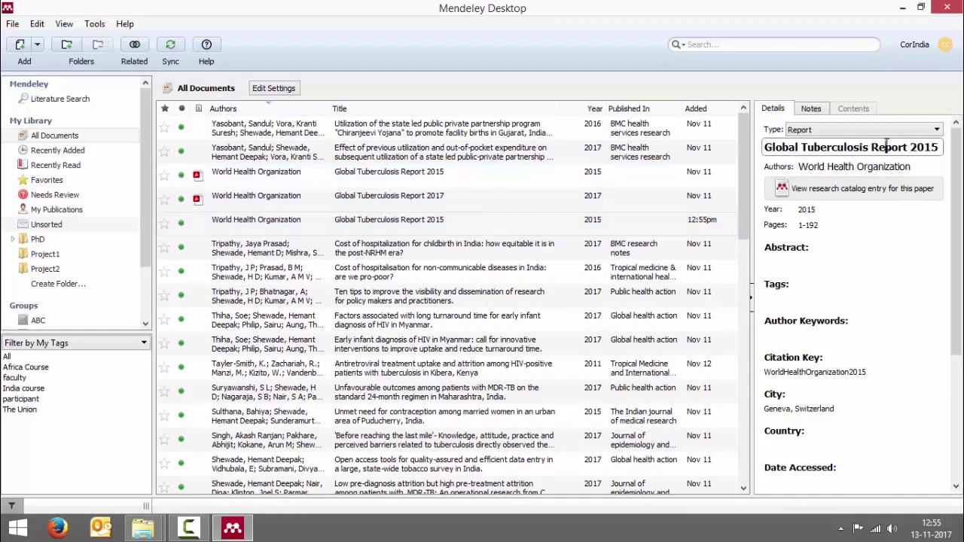
click(940, 144)
key(BackSpace)
text(6)
click(836, 209)
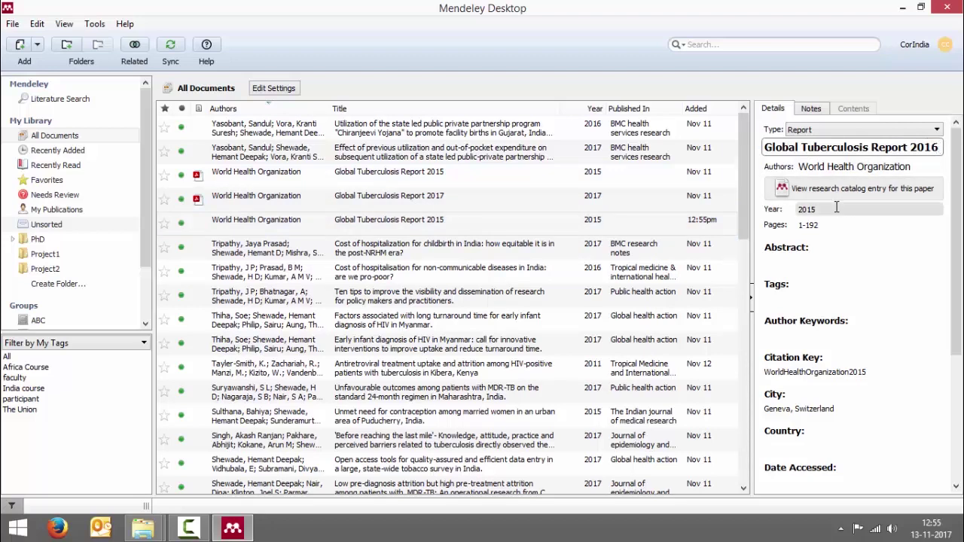
key(BackSpace)
text(6)
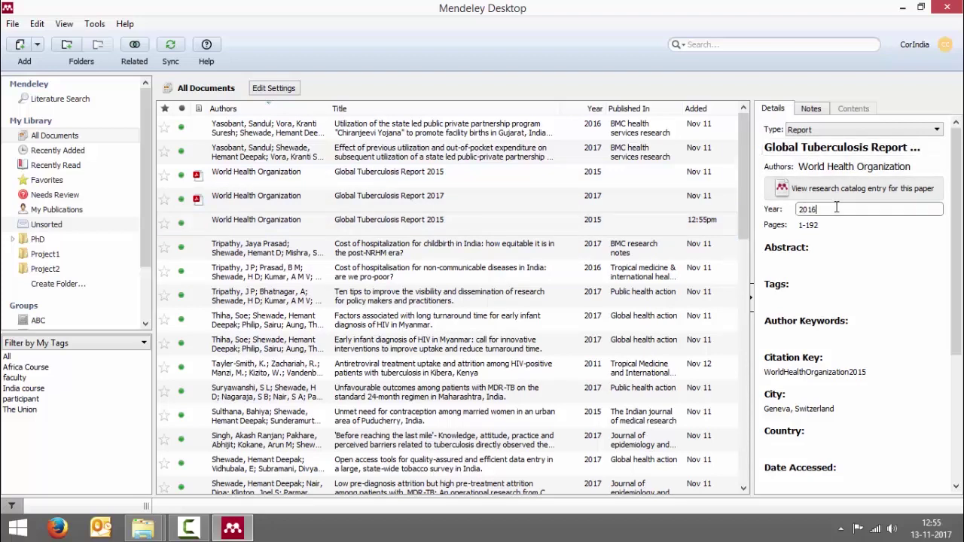
click(819, 226)
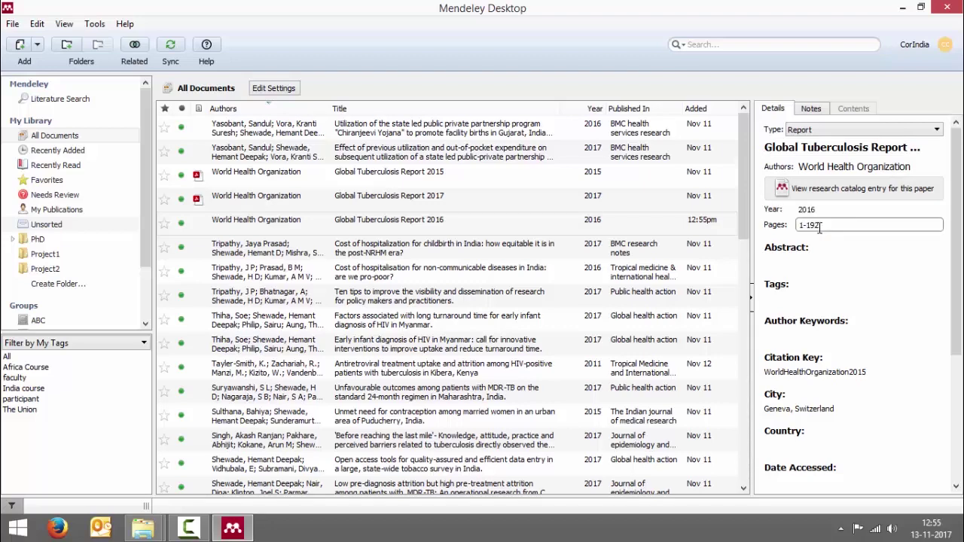
key(BackSpace)
key(BackSpace)
text(64)
Clear the duplicate's citation key and remove its stored URL.
click(870, 366)
double_click(817, 377)
key(BackSpace)
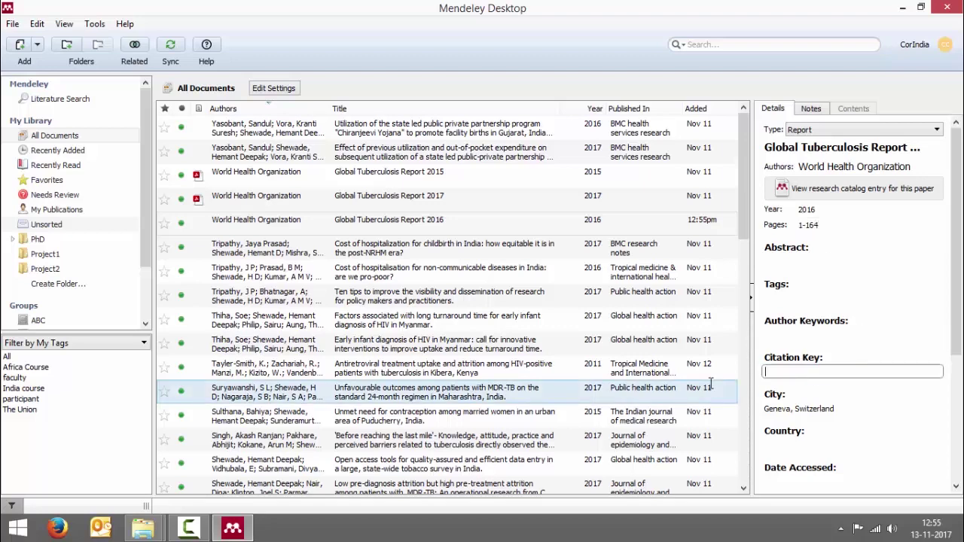
drag(955, 320, 955, 448)
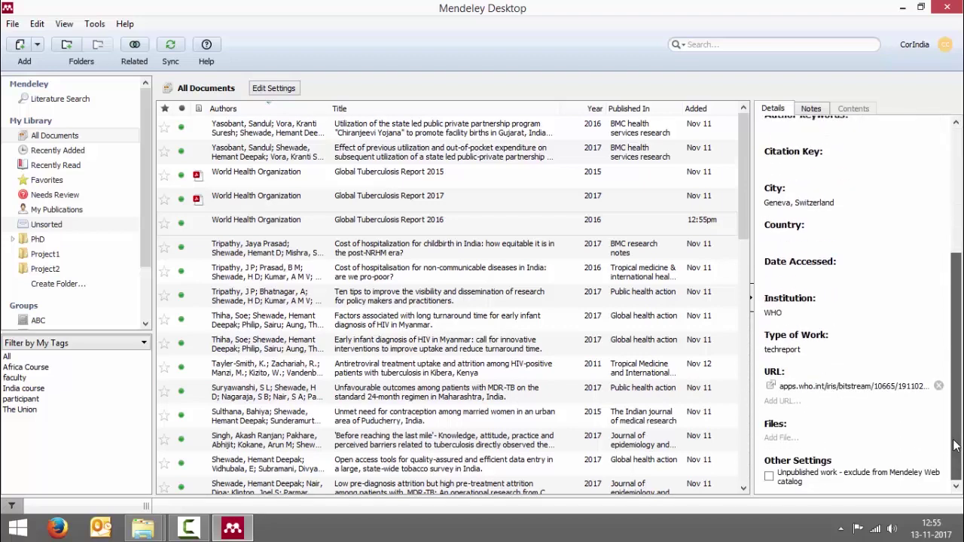
click(939, 386)
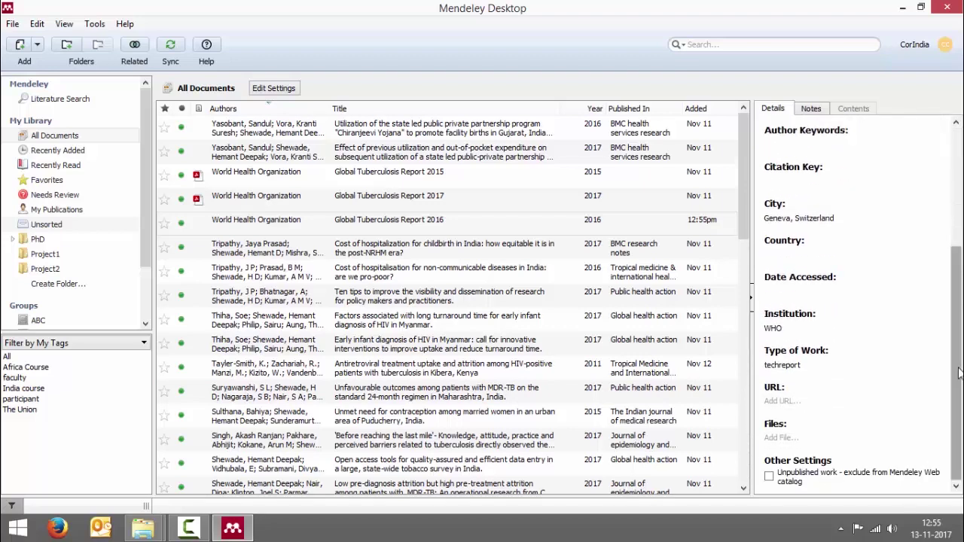
scroll(838, 251, up, 6)
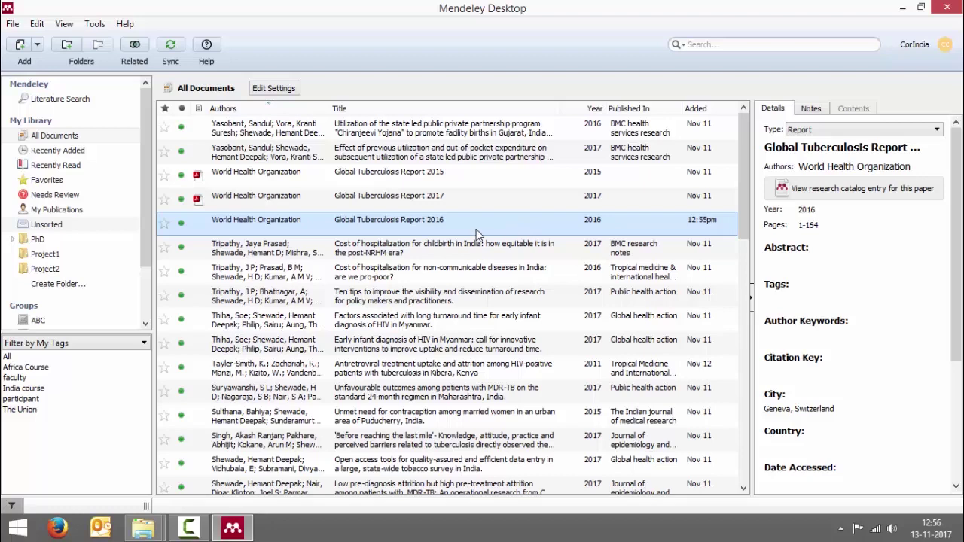
Start a blank Web Page entry, scroll its fields to find no Country field, and discard it.
click(39, 45)
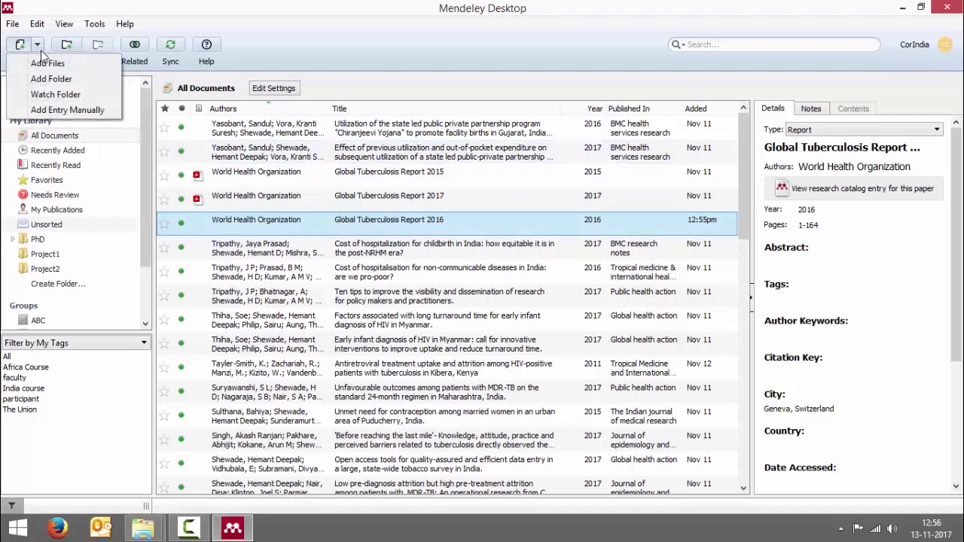
click(76, 110)
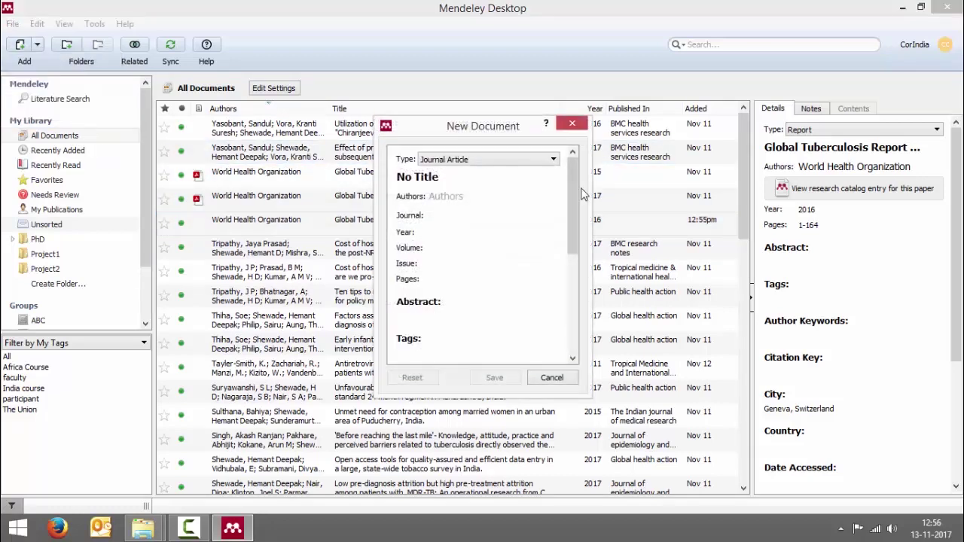
click(541, 161)
key(End)
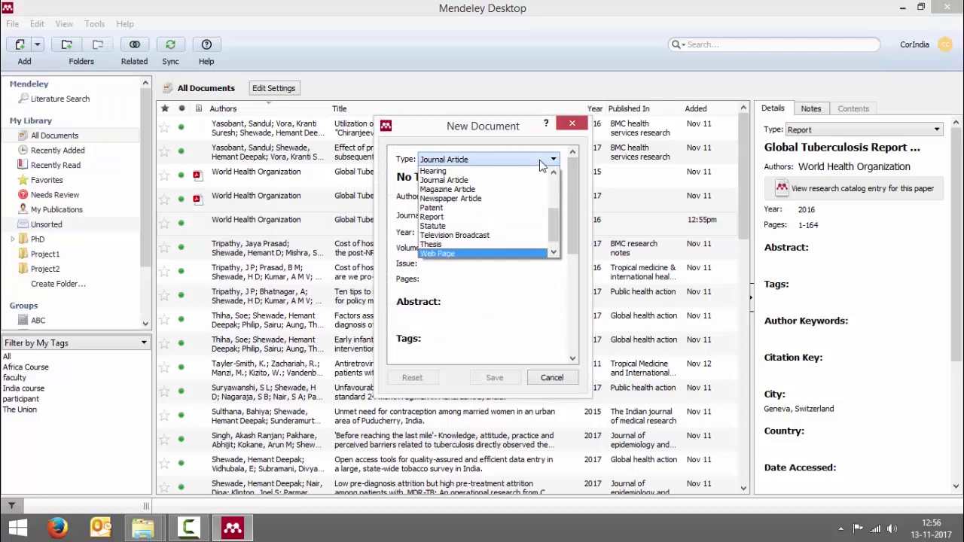
key(Return)
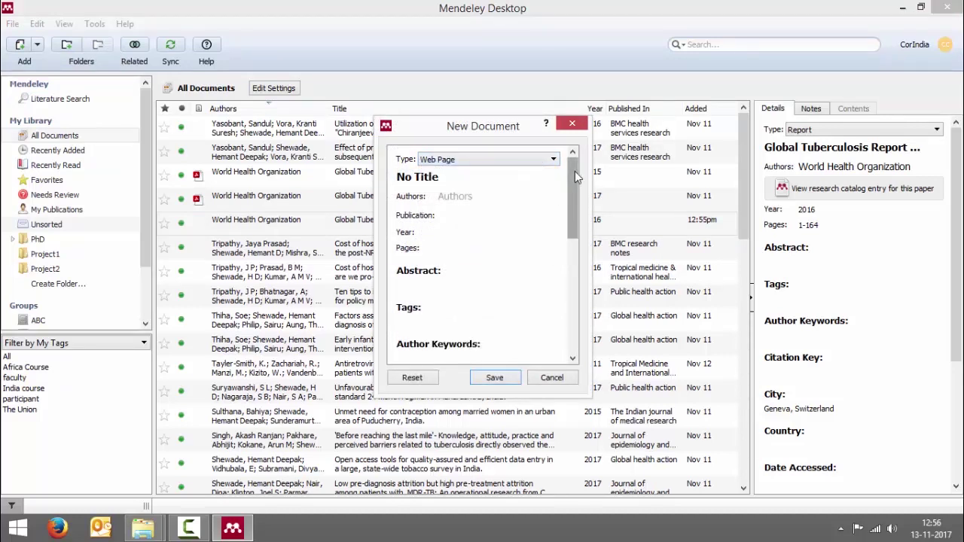
drag(575, 171, 569, 250)
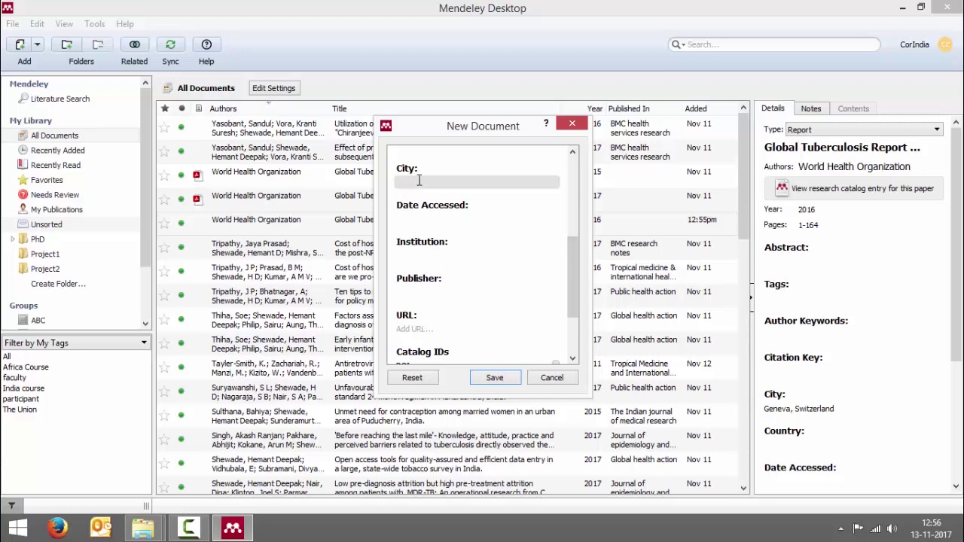
click(549, 379)
In the Options dialog's Document Details settings, select the Web Page document type.
click(96, 24)
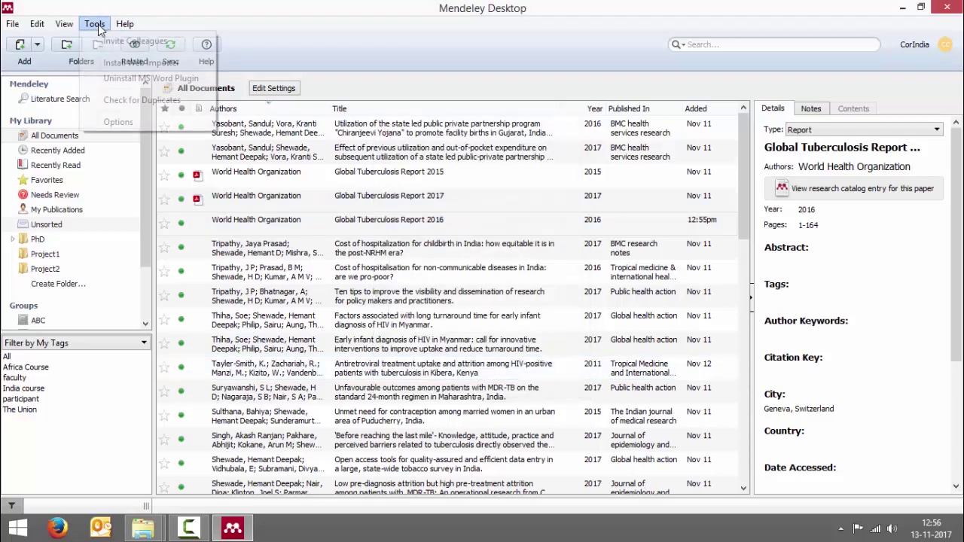
click(119, 122)
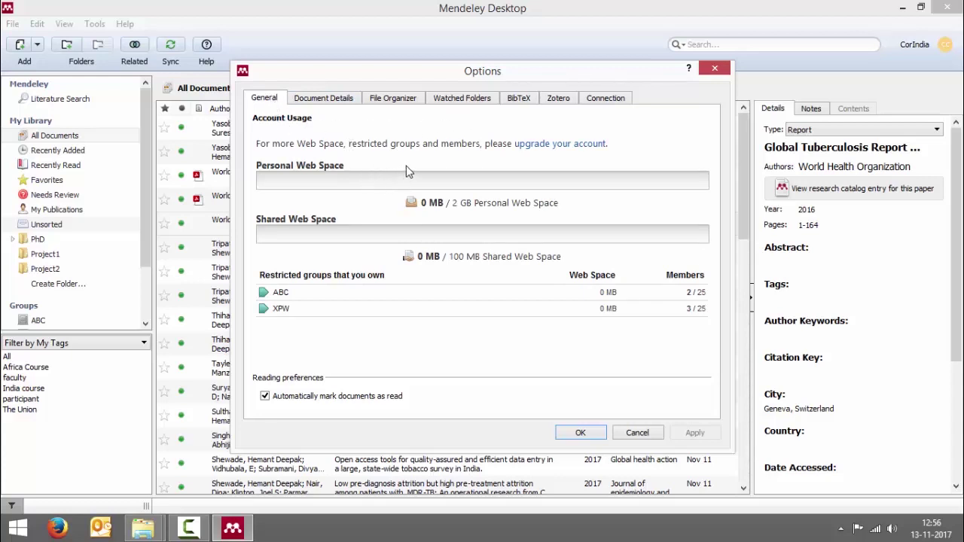
click(321, 104)
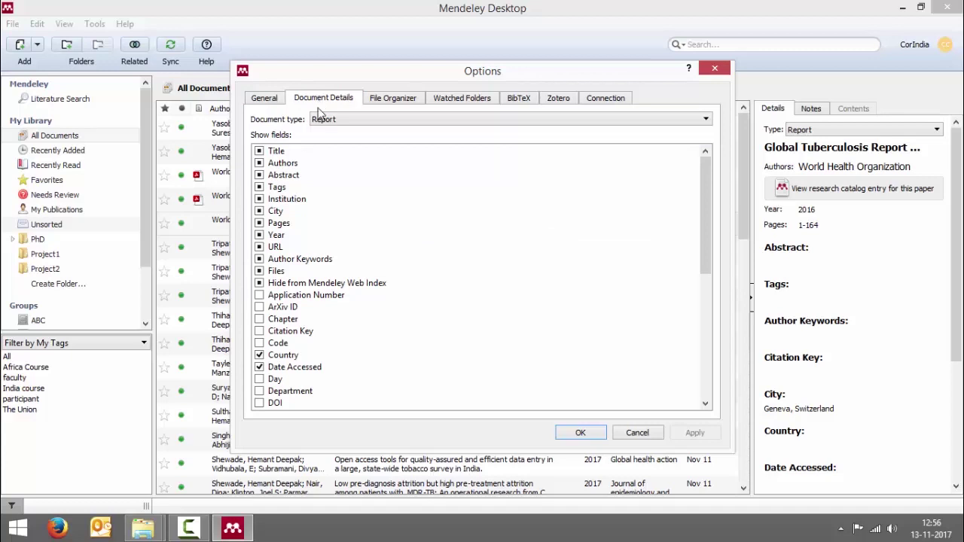
click(369, 120)
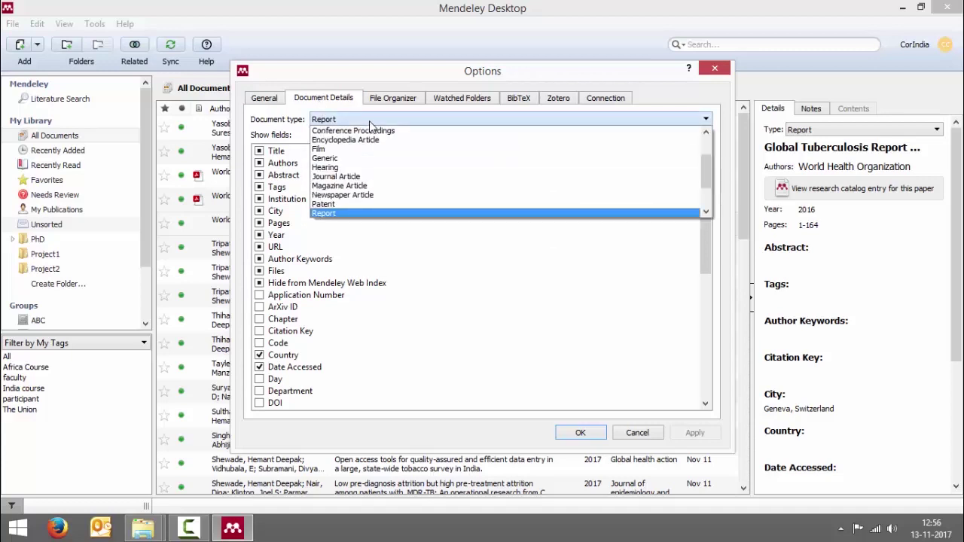
click(369, 120)
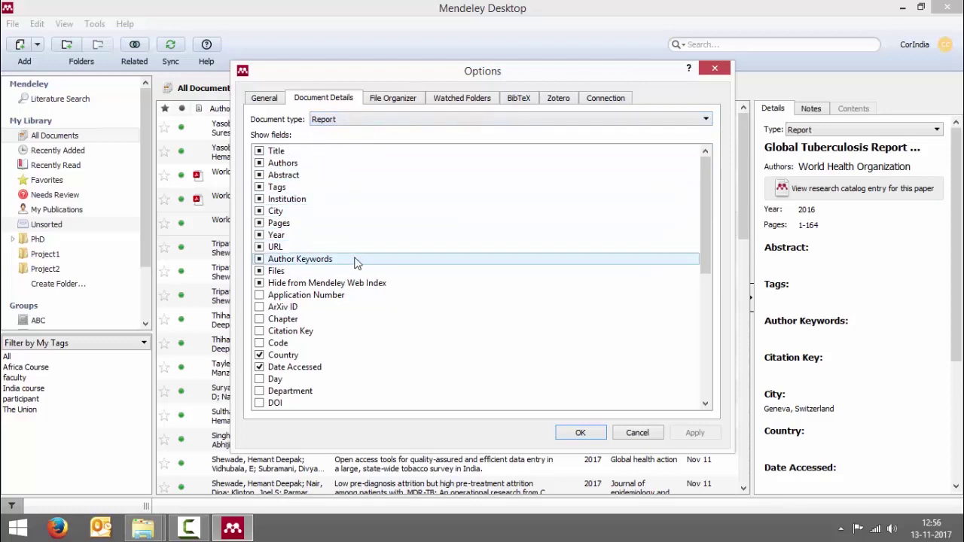
click(398, 122)
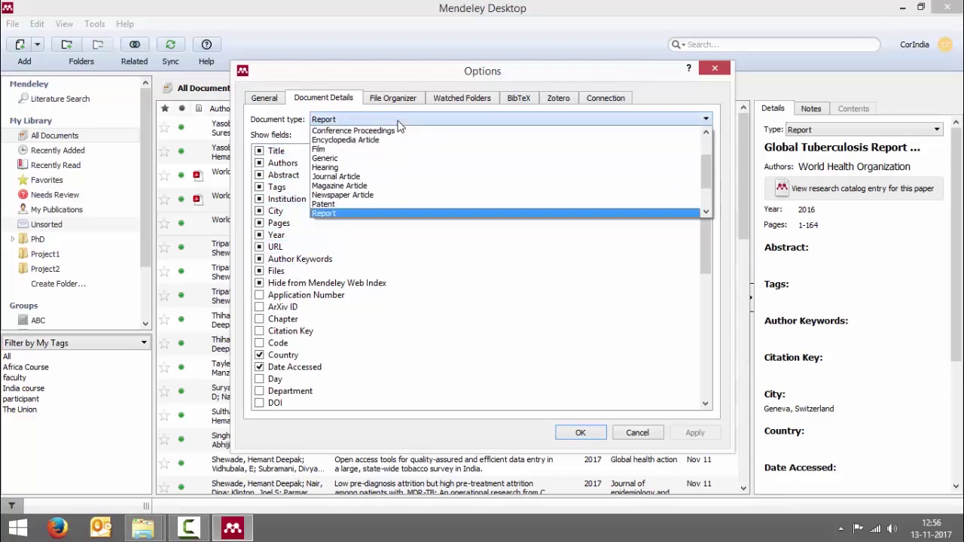
key(Down)
key(Down)
key(Down)
key(Down)
key(Return)
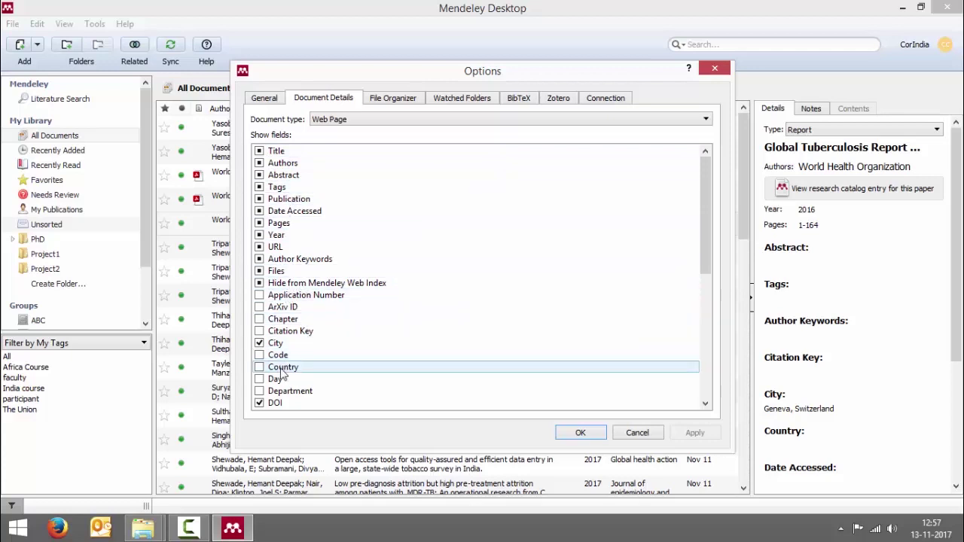
Tick the Country field for Web Page, apply it, and close Options.
click(259, 368)
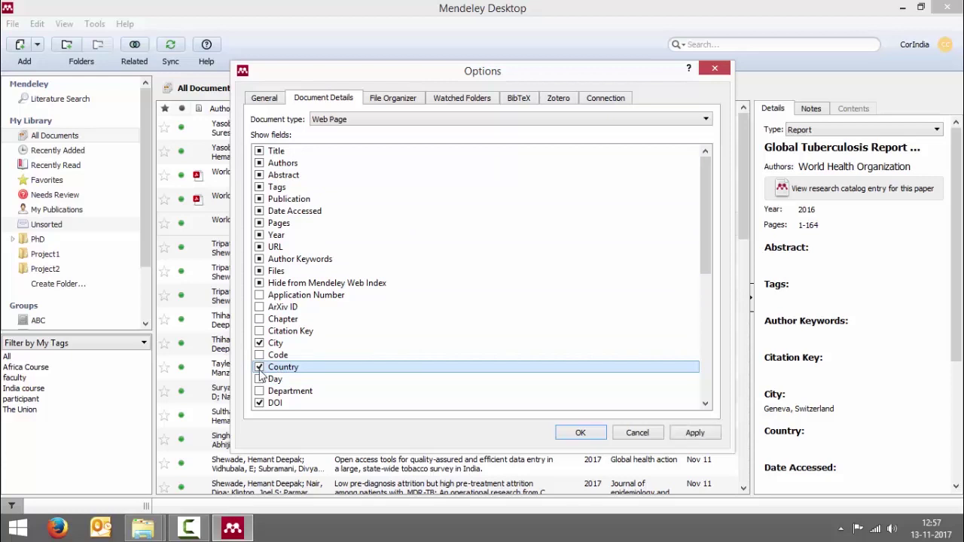
click(692, 435)
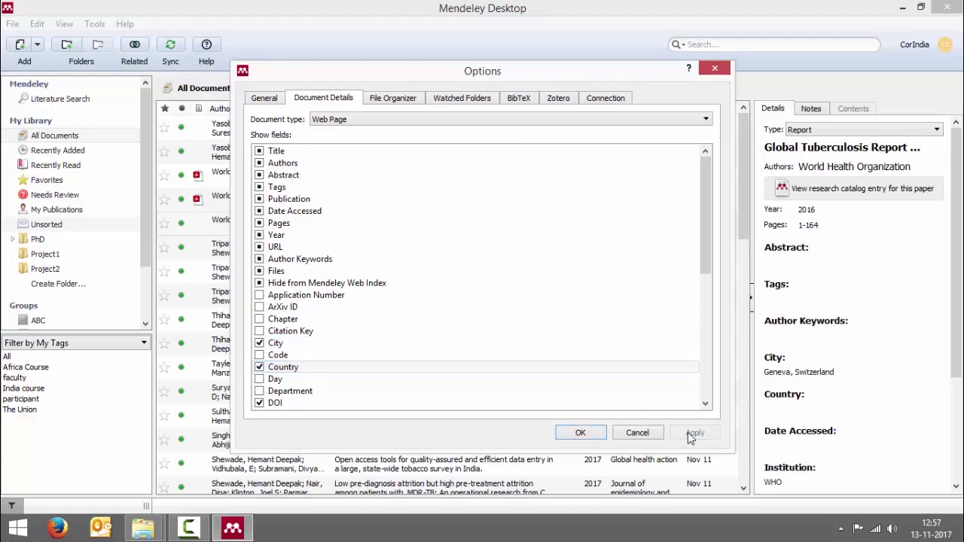
click(580, 433)
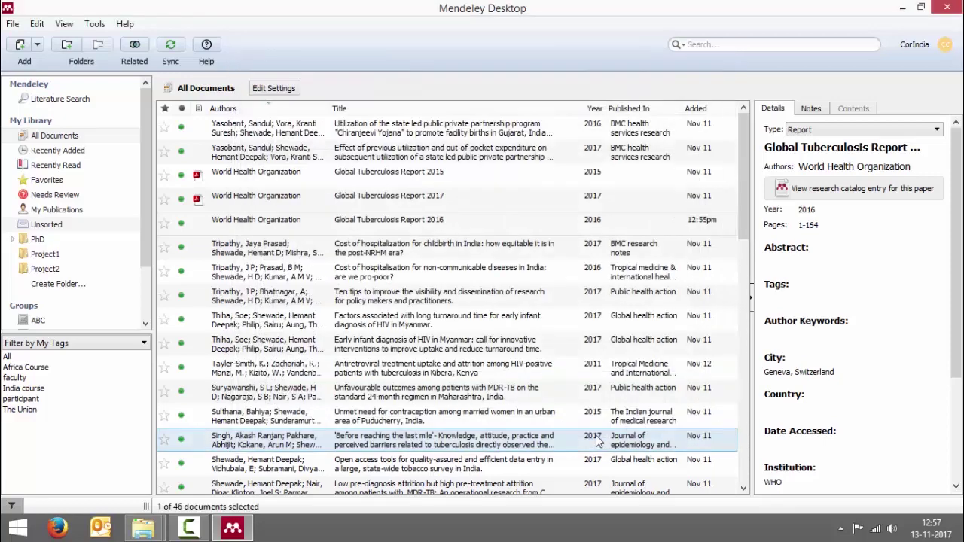
click(38, 46)
click(65, 109)
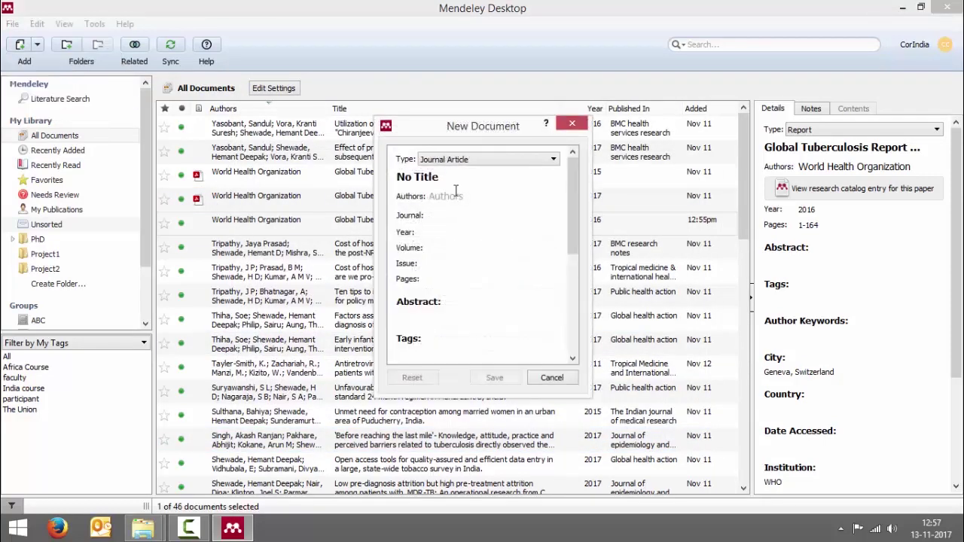
click(499, 161)
key(Down)
key(Down)
key(Down)
key(Down)
key(Down)
key(Down)
key(Down)
key(Down)
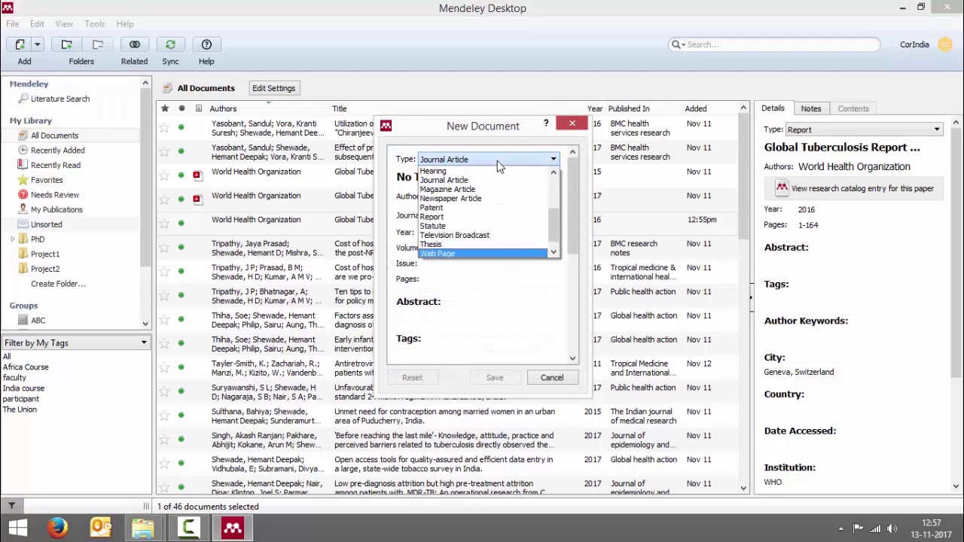
key(Return)
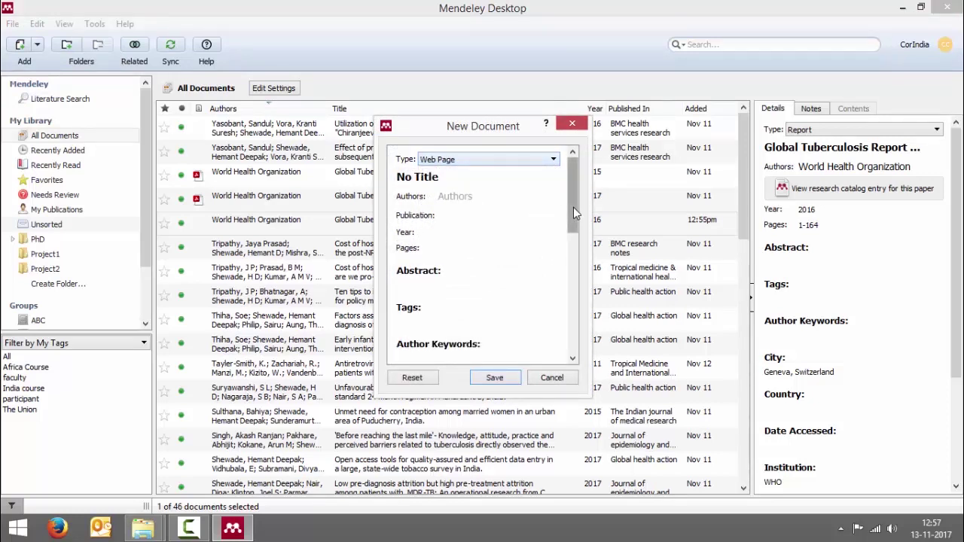
drag(574, 207, 573, 265)
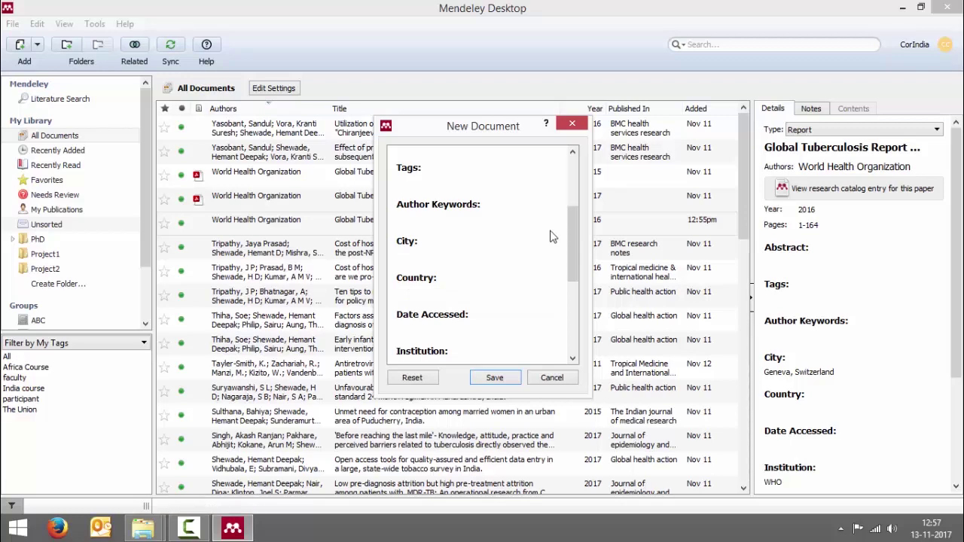
click(565, 376)
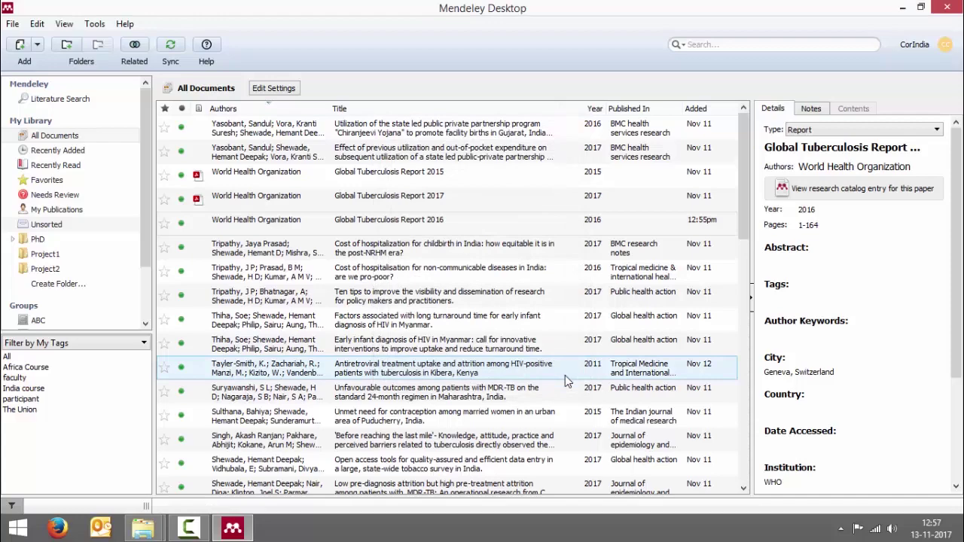